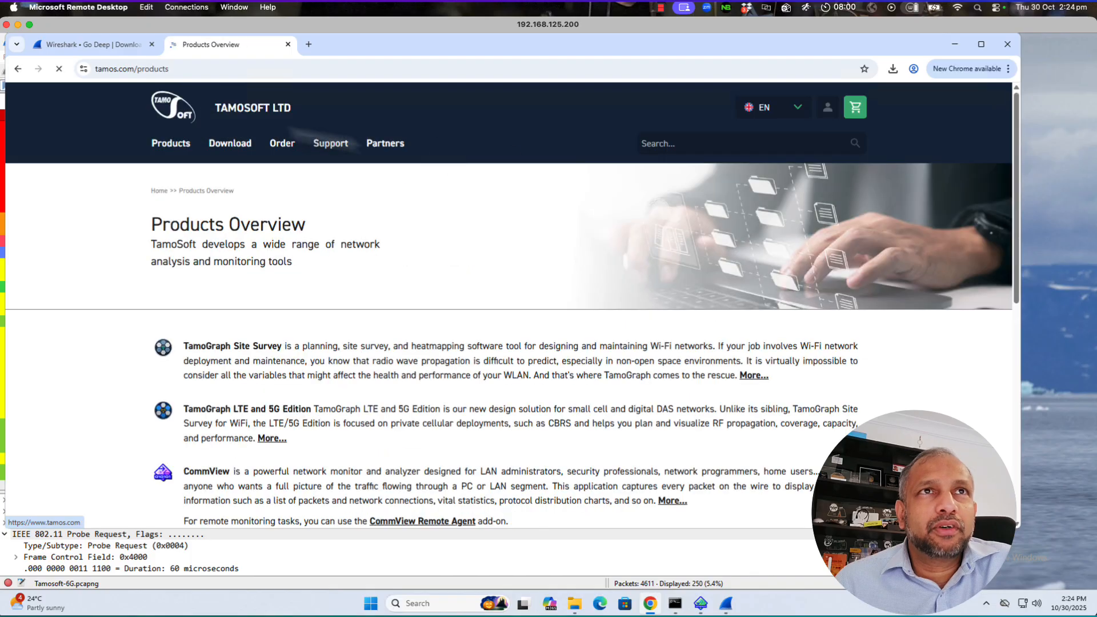
Find the CommView for WiFi product page on the TamoSoft site and read through its overview, features and intended users
mouse_move(182, 146)
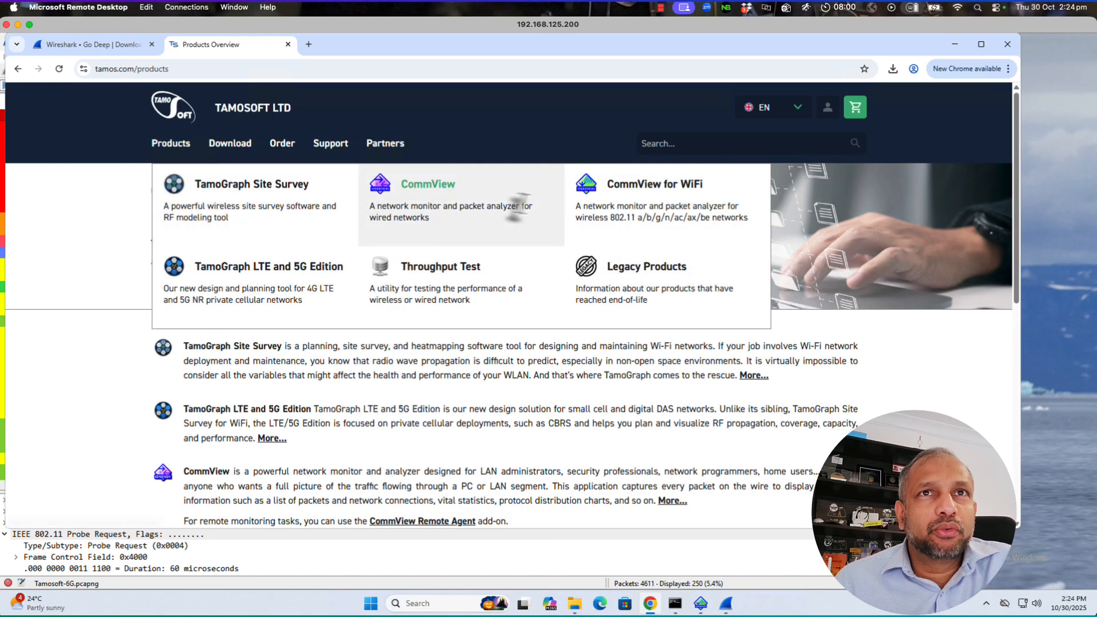
left_click(667, 196)
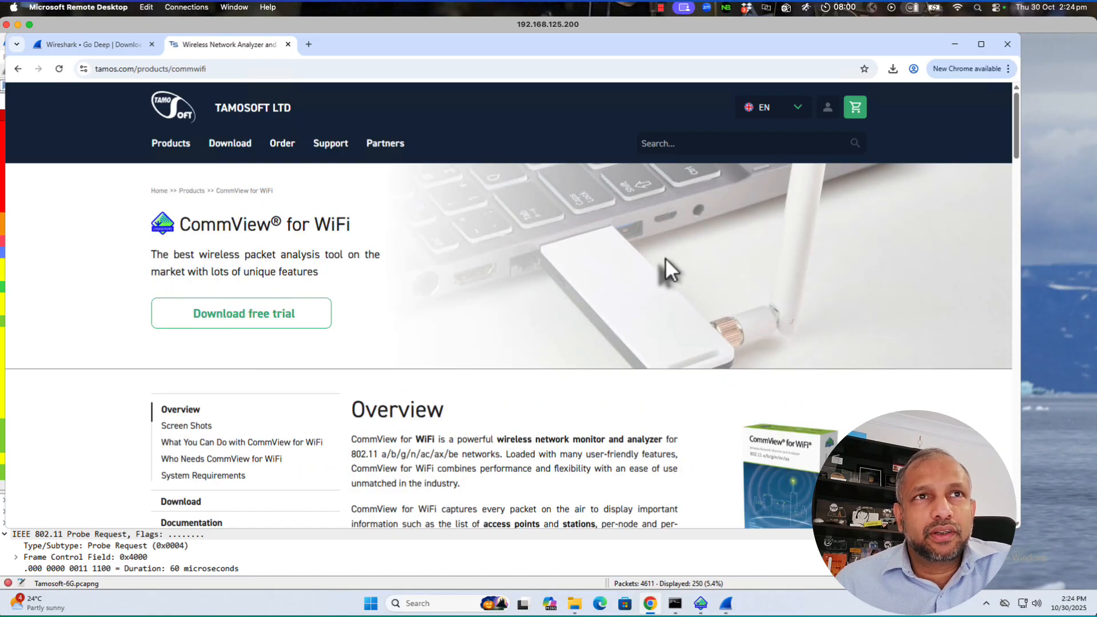
scroll(665, 258, "down", 10)
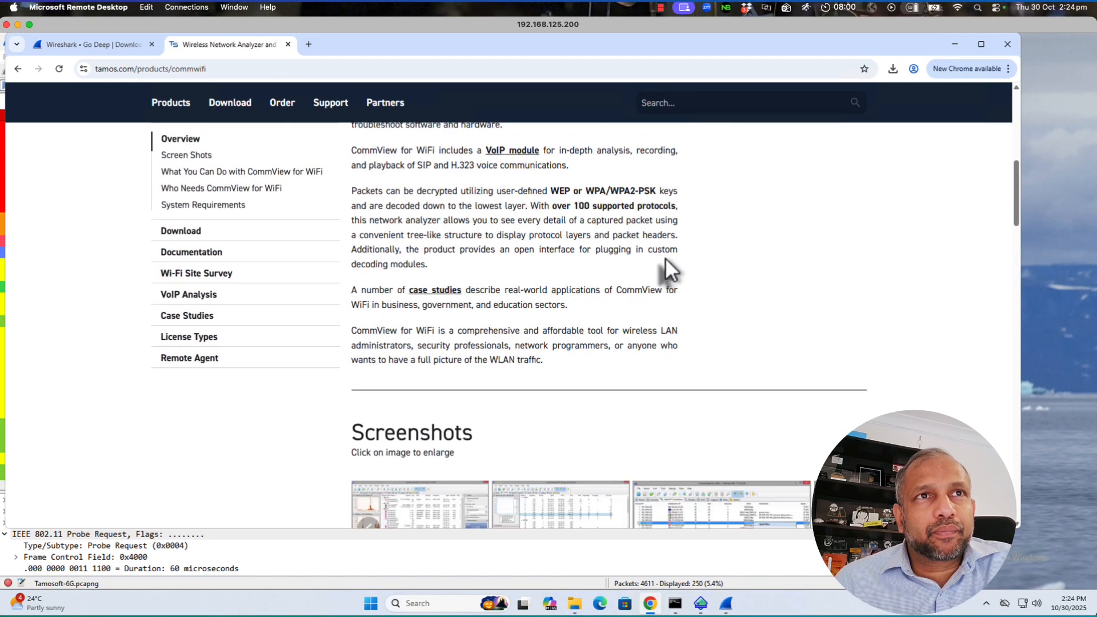
scroll(665, 259, "down", 8)
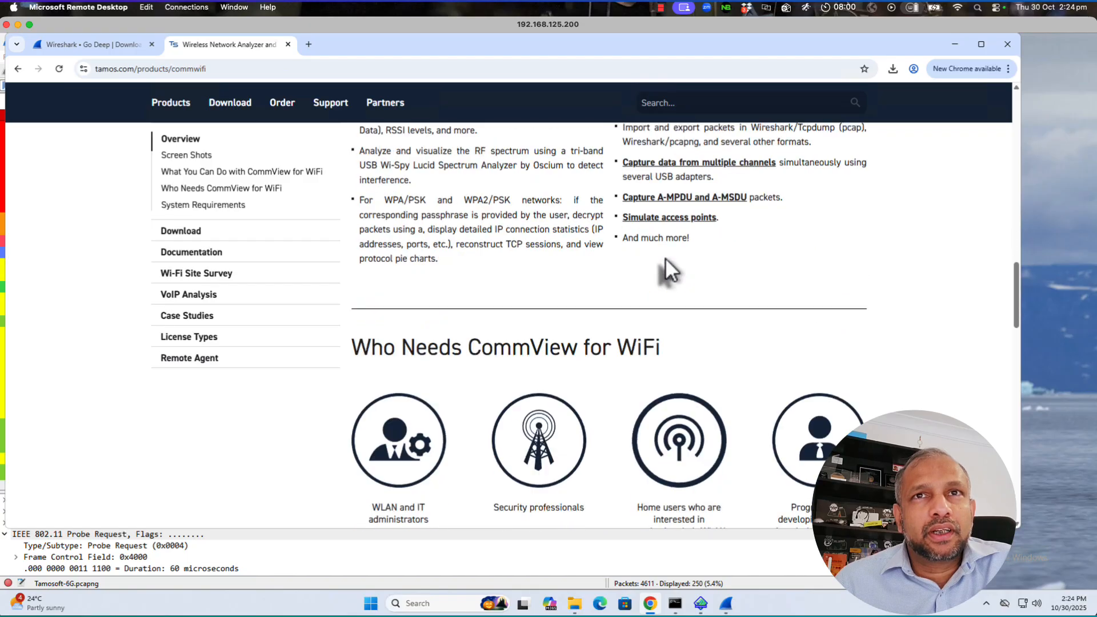
scroll(665, 258, "down", 10)
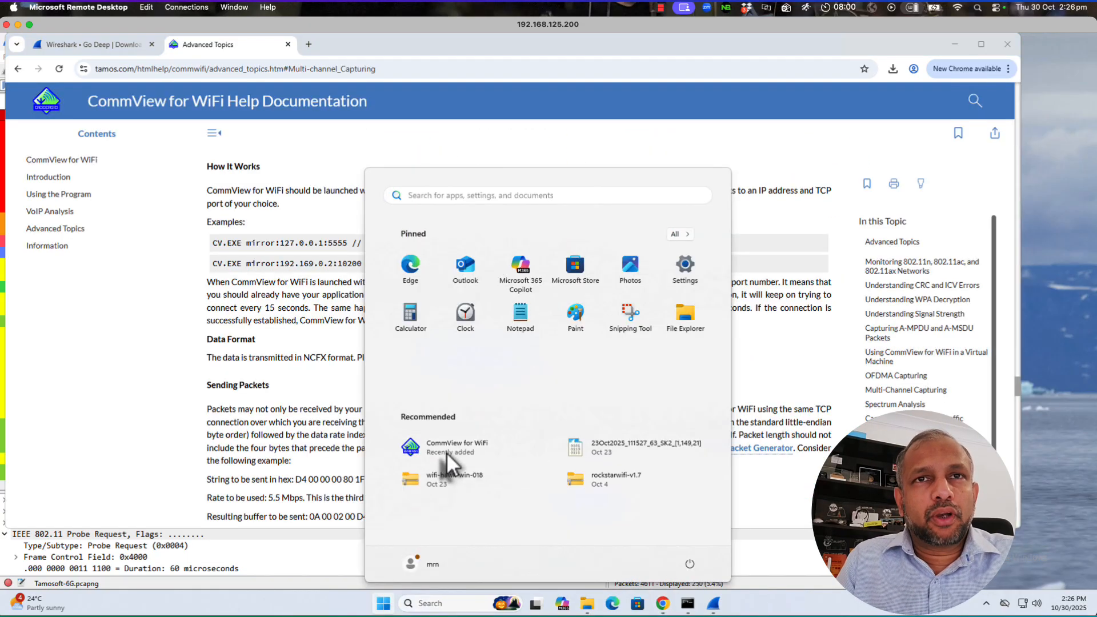
Launch CommView for WiFi and allow it to make changes to the device
left_click(447, 451)
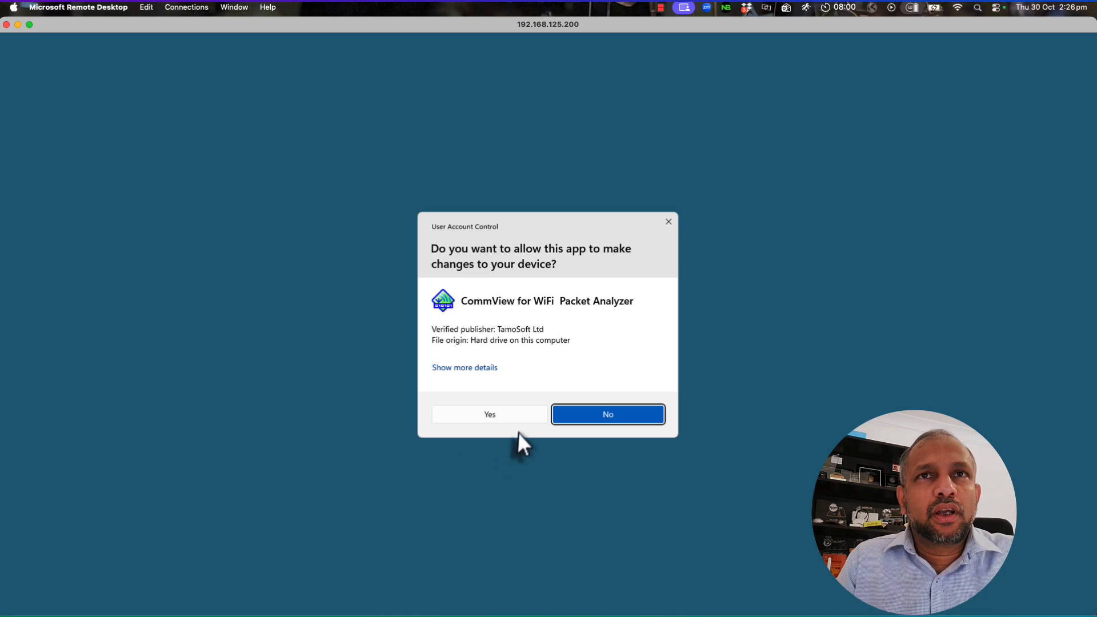
left_click(521, 415)
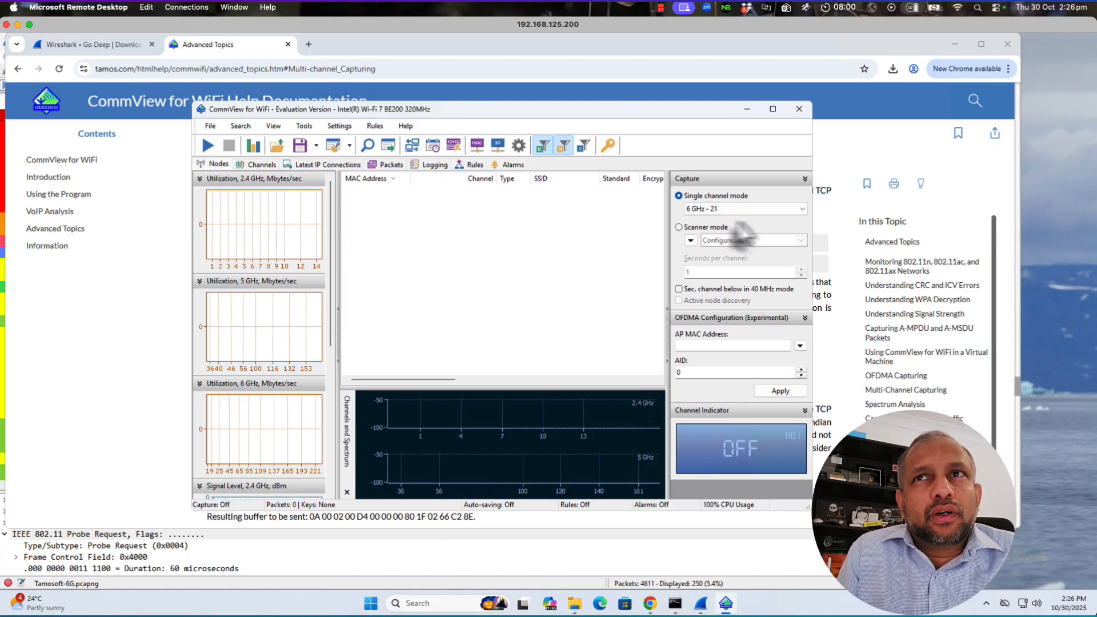
Examine the 2.4, 5 and 6 GHz channels offered for single channel mode, keeping 6 GHz - 21 selected
left_click(802, 209)
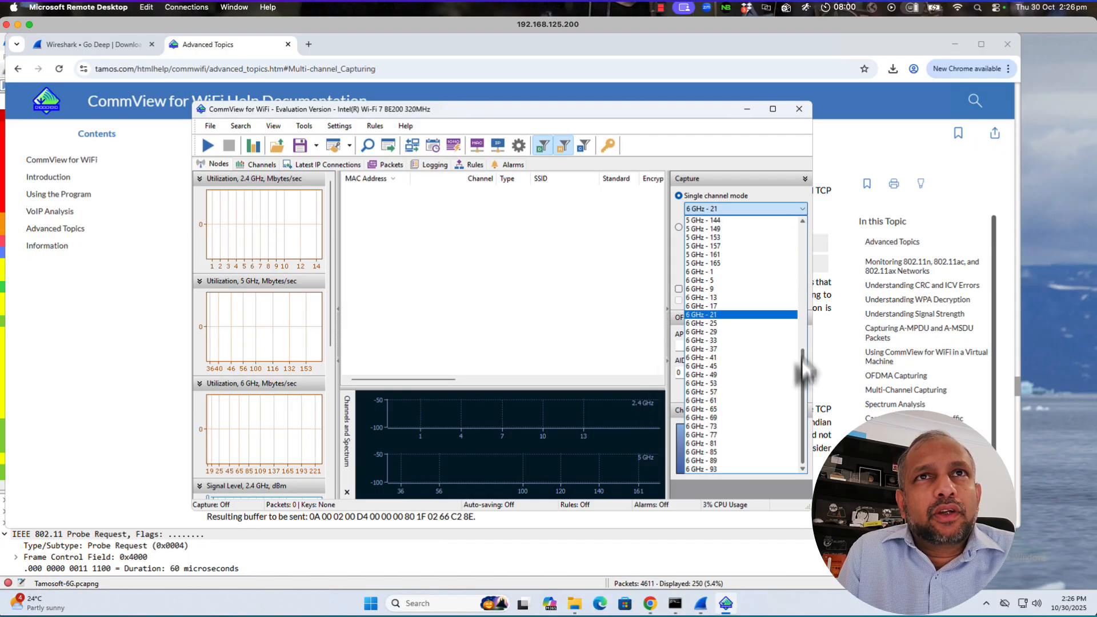
left_click(782, 208)
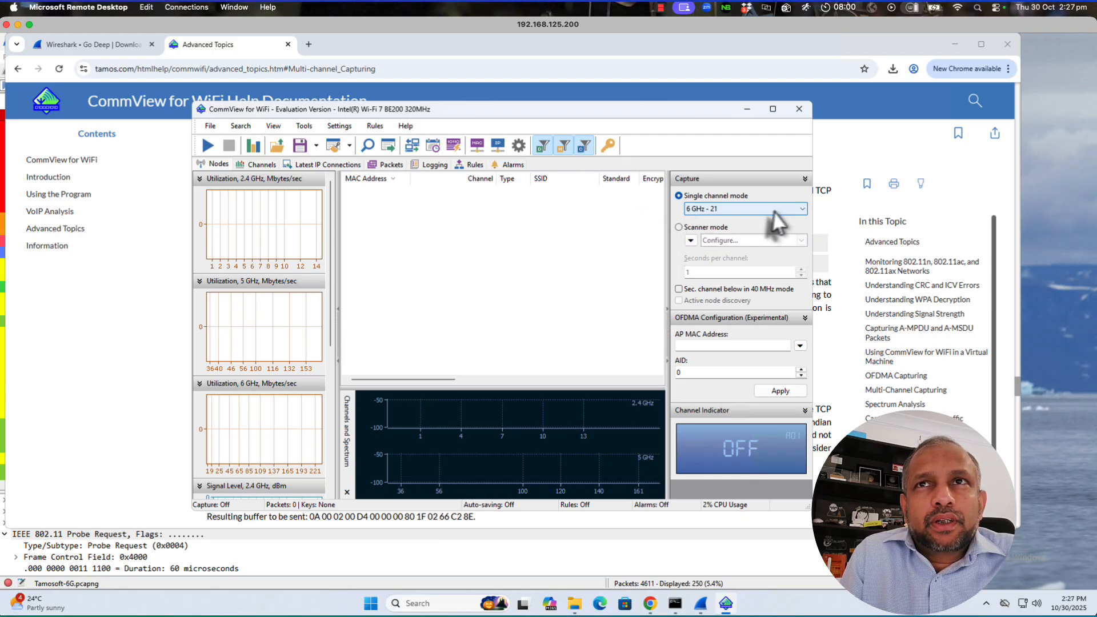
left_click(800, 209)
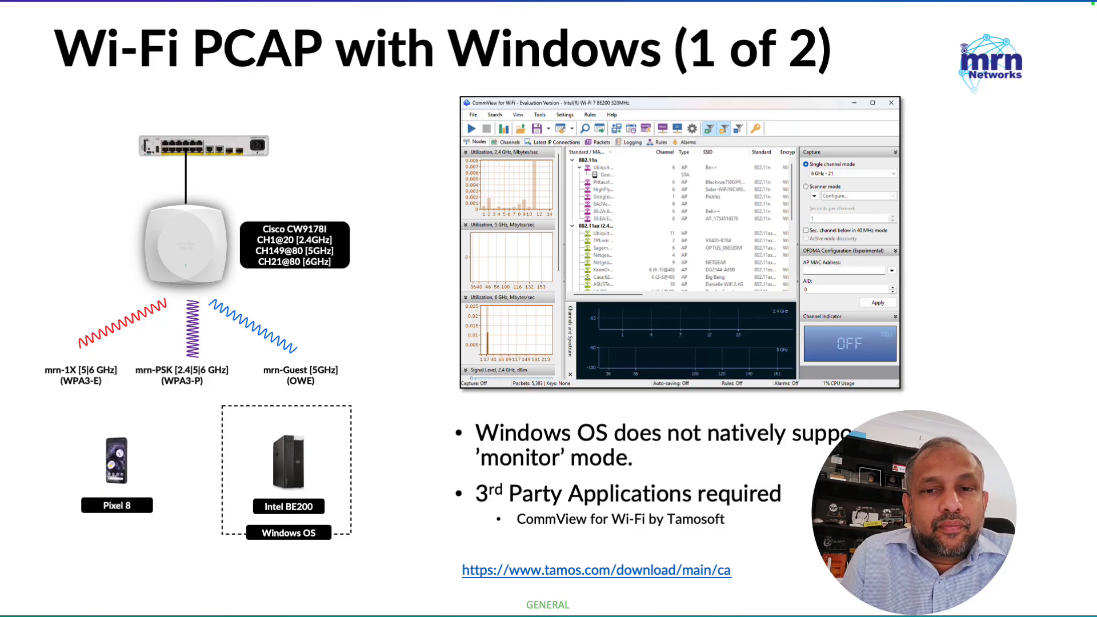
key("ctrl+Left")
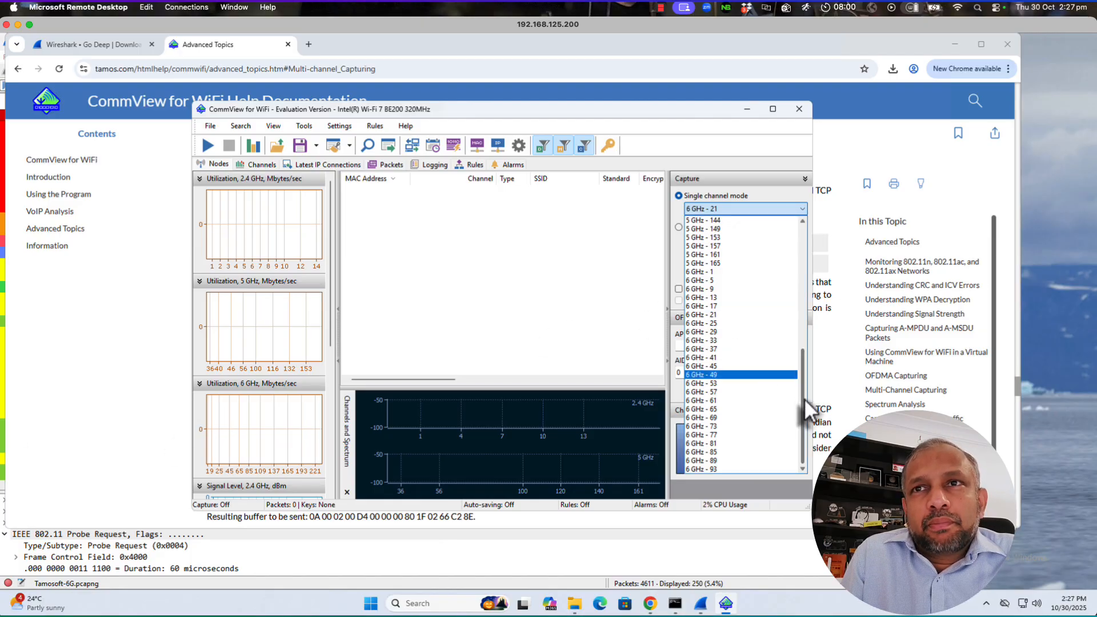
left_click_drag(804, 406, 794, 260)
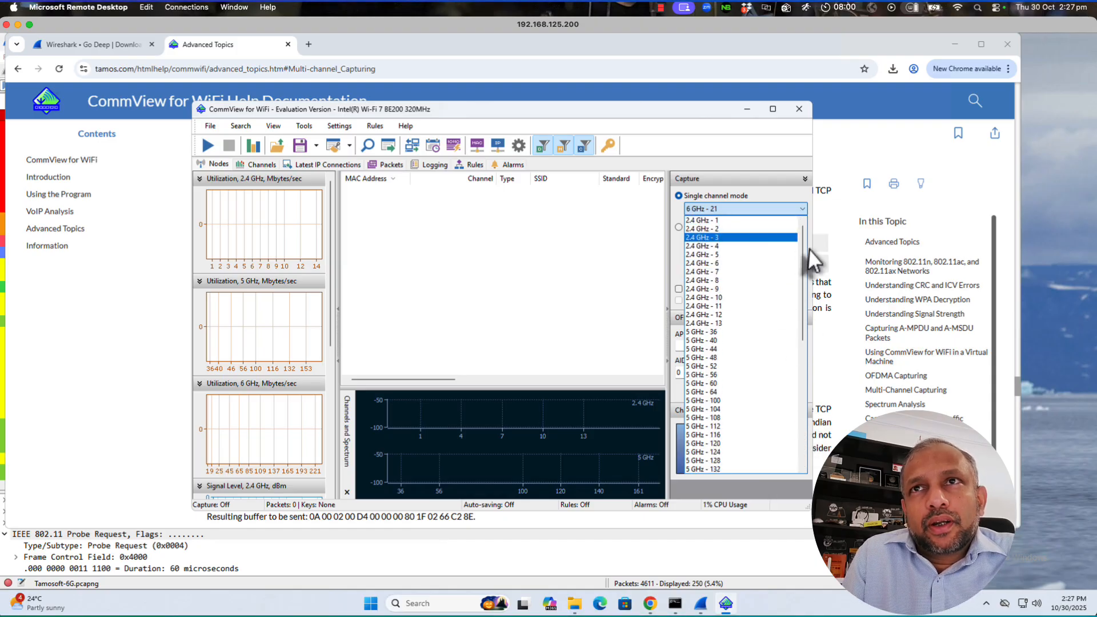
left_click_drag(802, 250, 811, 420)
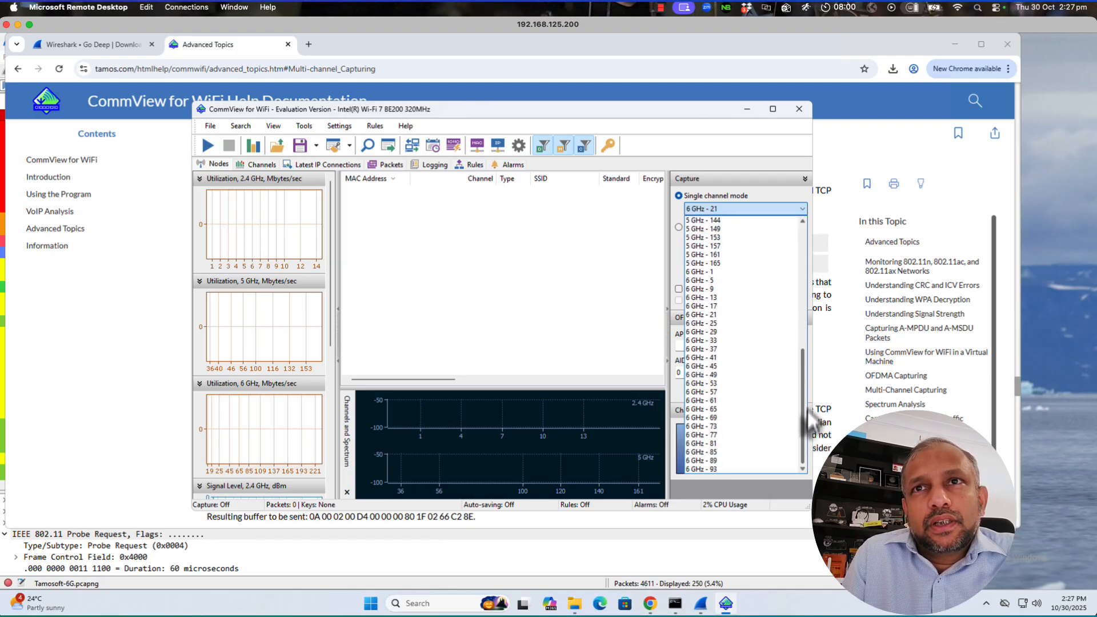
left_click(785, 208)
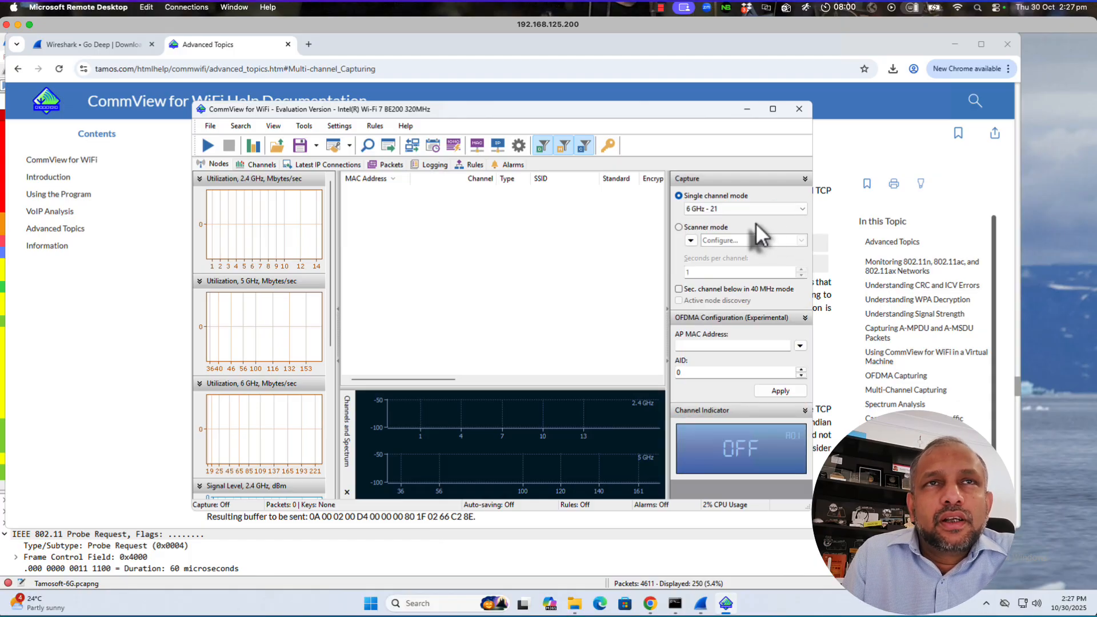
Start the wireless packet capture on 6 GHz channel 21, continuing with the evaluation version
left_click(208, 146)
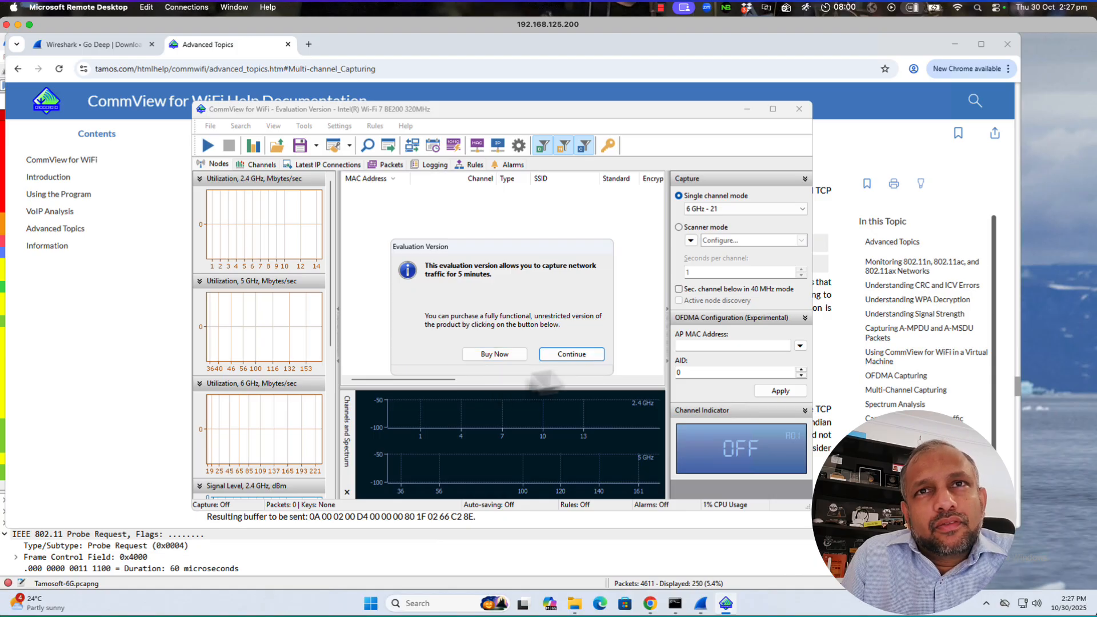
left_click(560, 355)
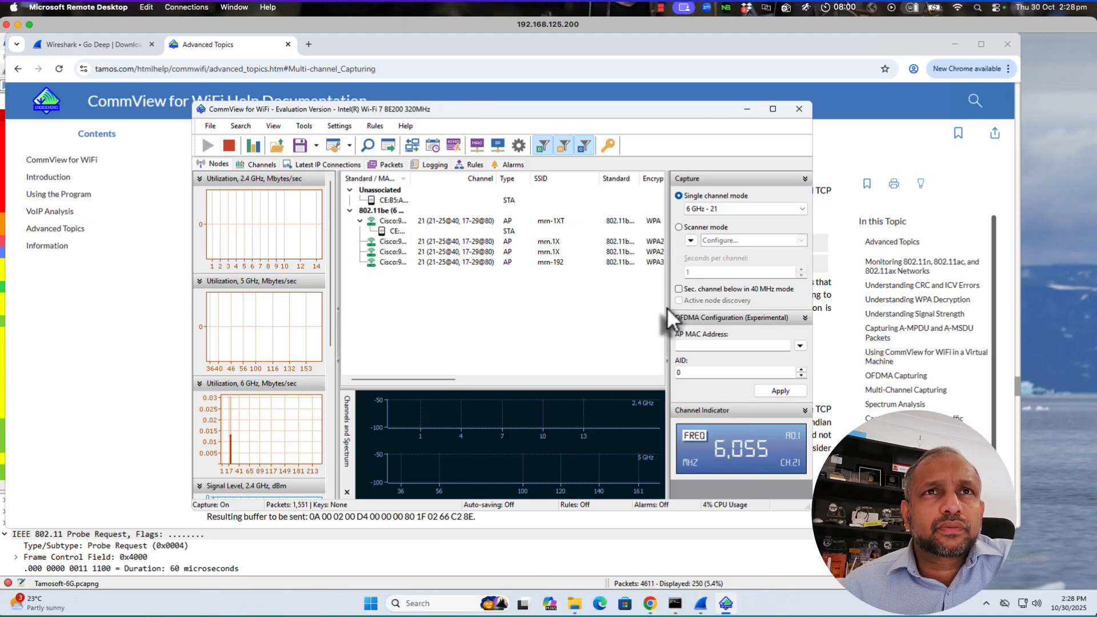
Select the client station under the mrn-1XT access point, and widen the MAC address column and the CommView window to show full details
left_click(394, 234)
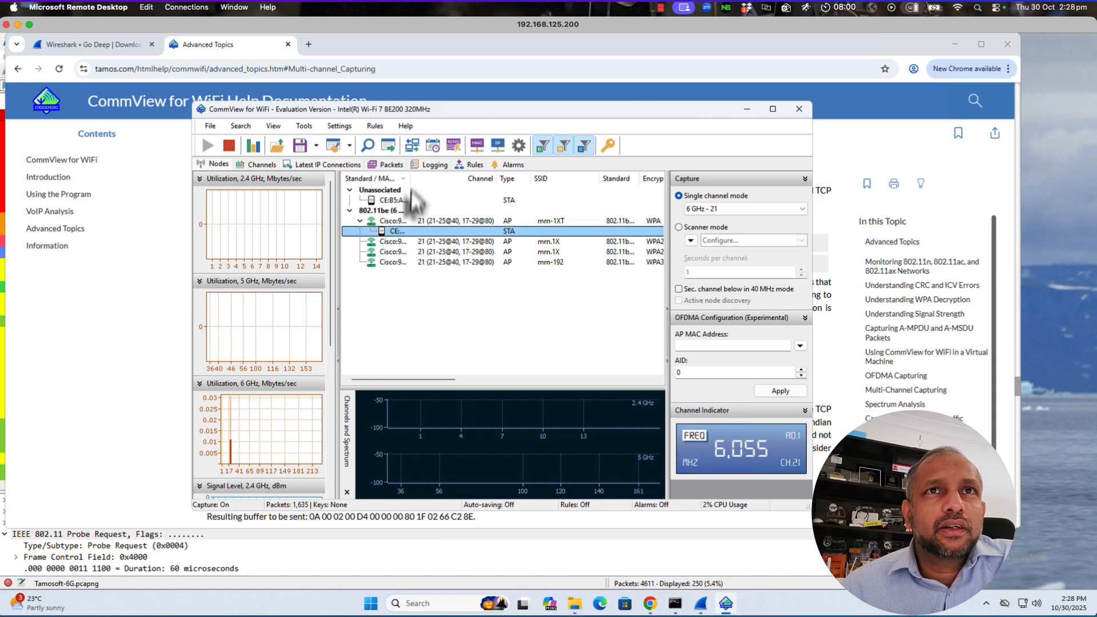
left_click_drag(408, 180, 453, 178)
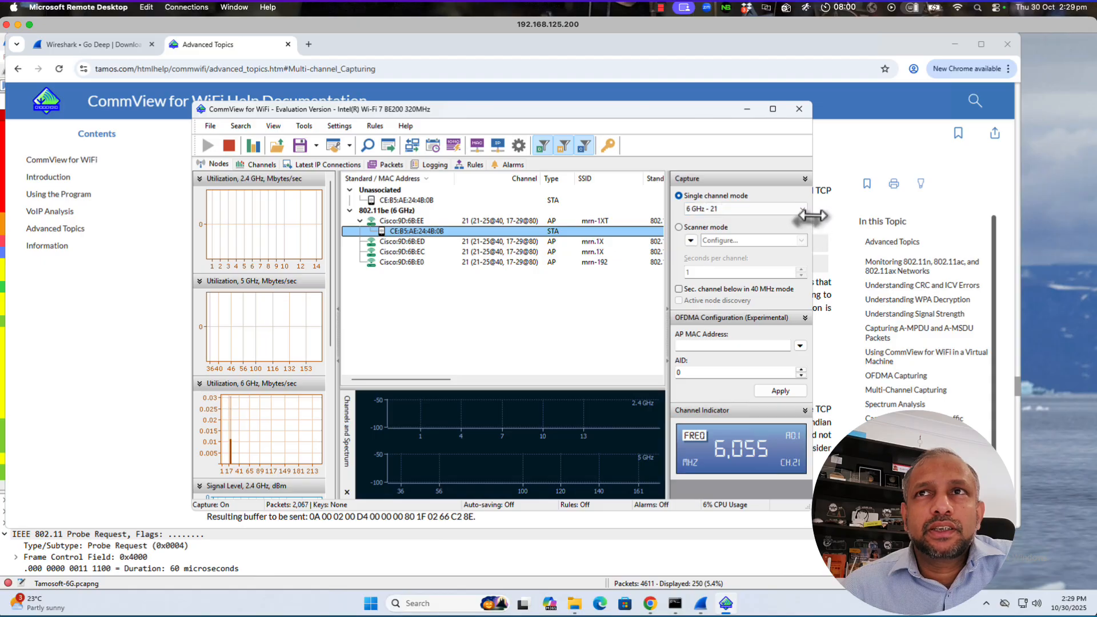
left_click_drag(813, 221, 886, 221)
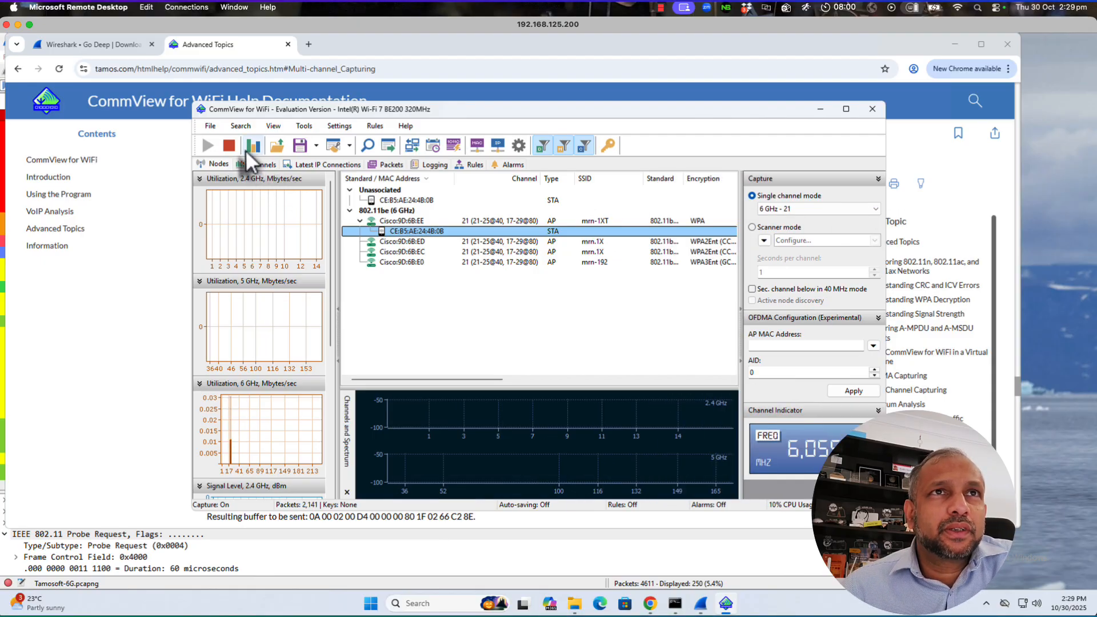
Stop the capture and save the packets in Downloads as CommView-6GHz in Wireshark/Pcapng (*.pcapng) format
left_click(226, 148)
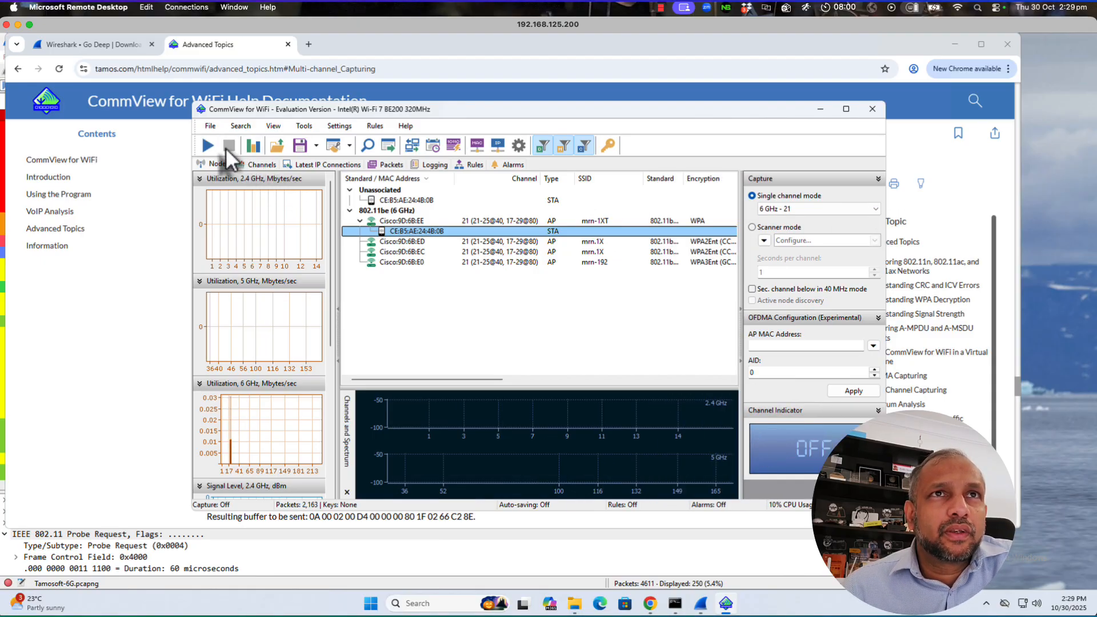
left_click(301, 147)
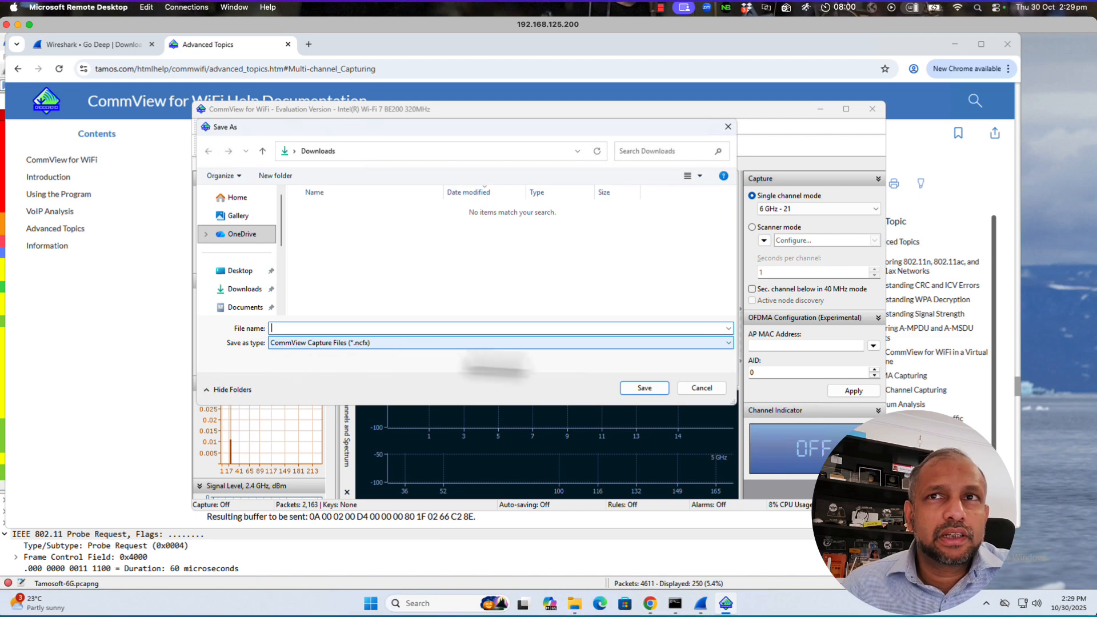
left_click(729, 343)
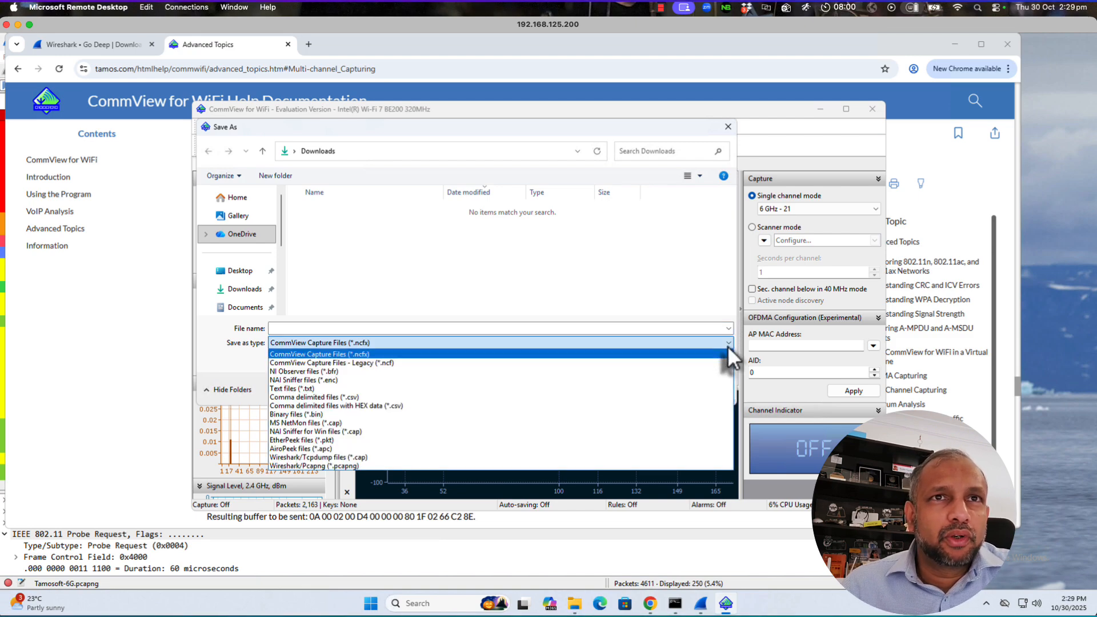
left_click(316, 466)
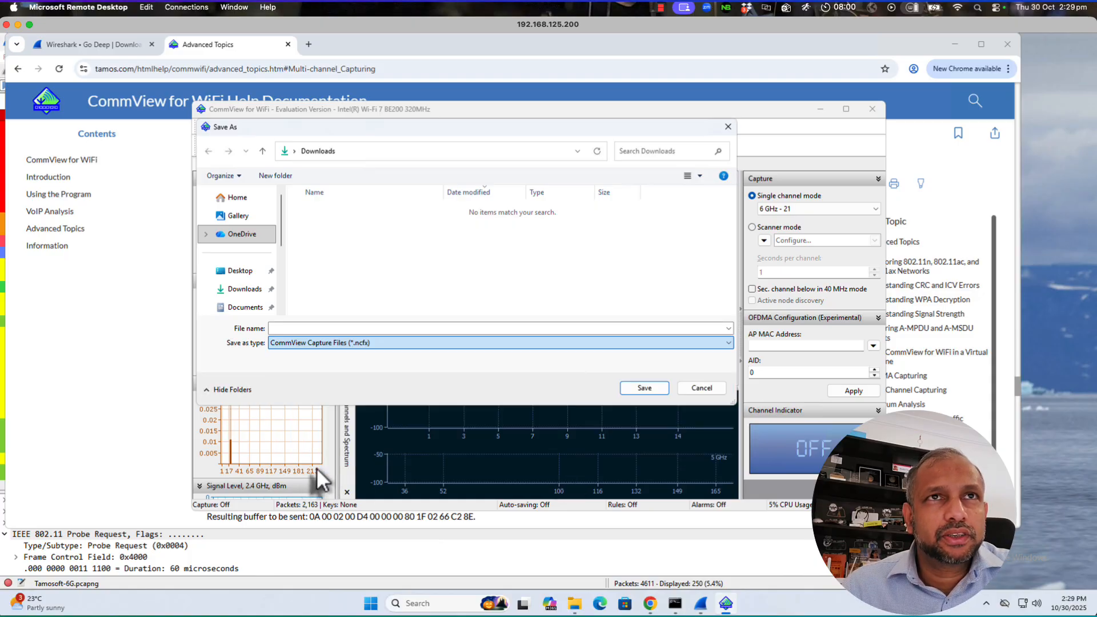
left_click(306, 329)
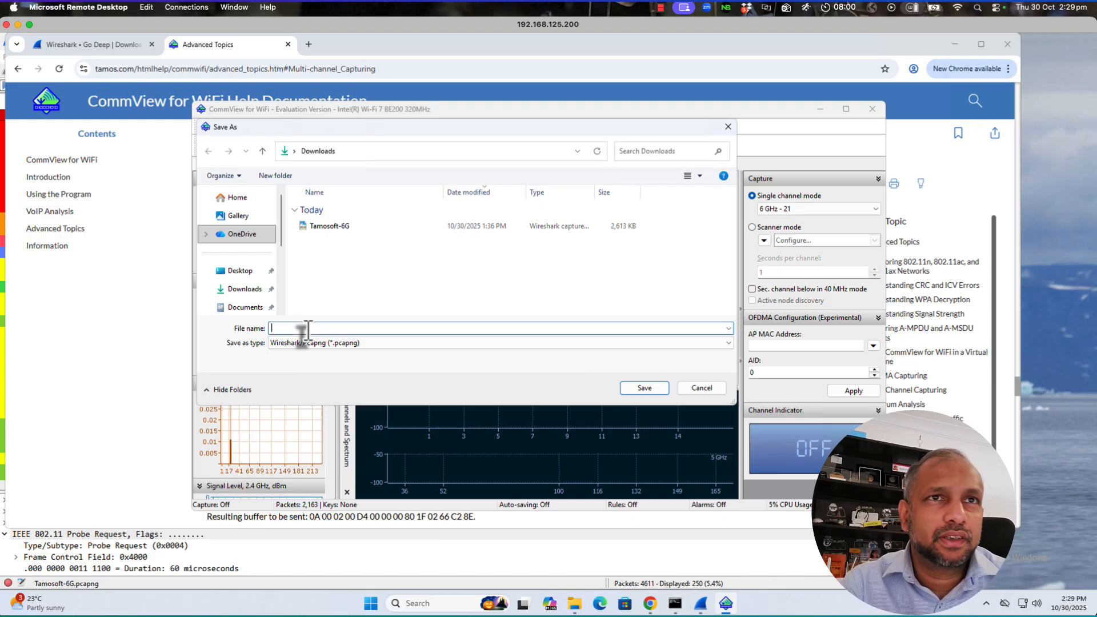
type("Tam")
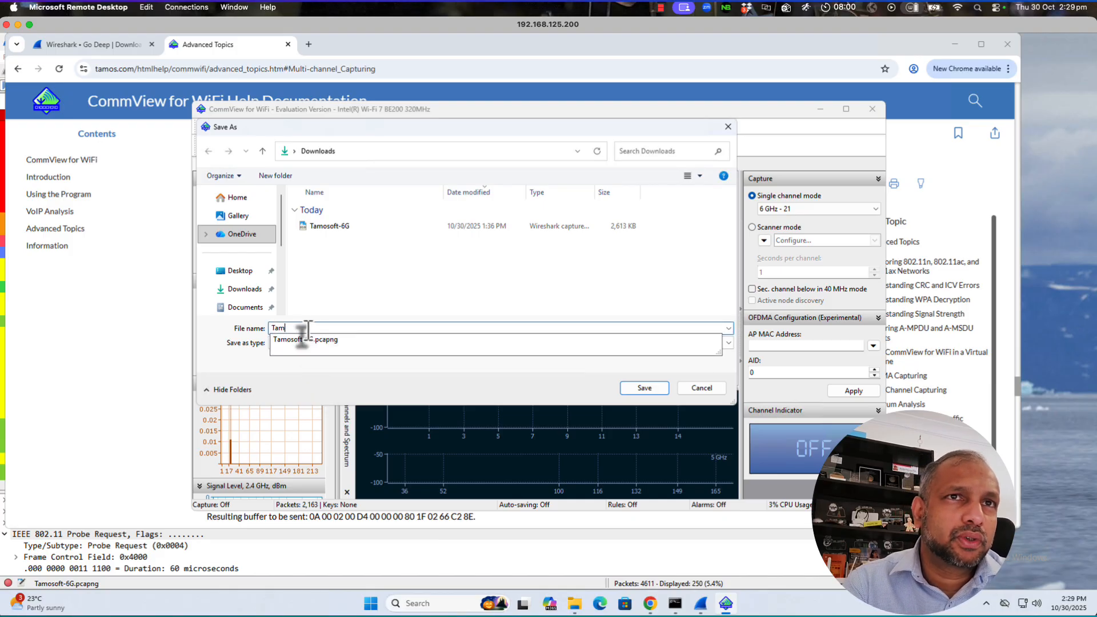
type("s")
key("BackSpace")
key("BackSpace")
key("BackSpace")
key("BackSpace")
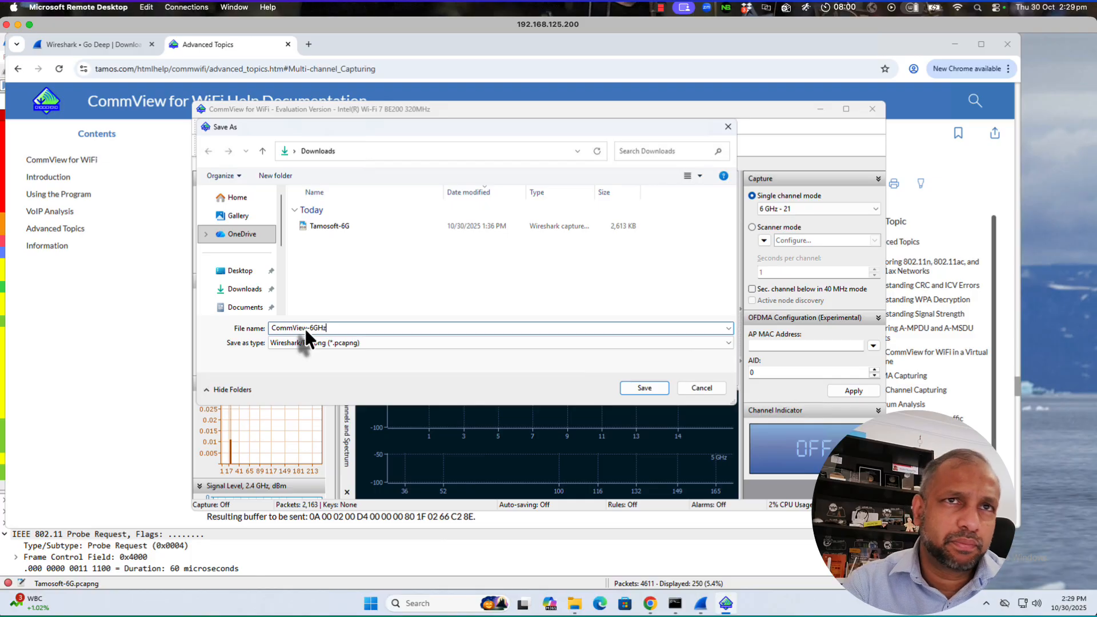
left_click(644, 389)
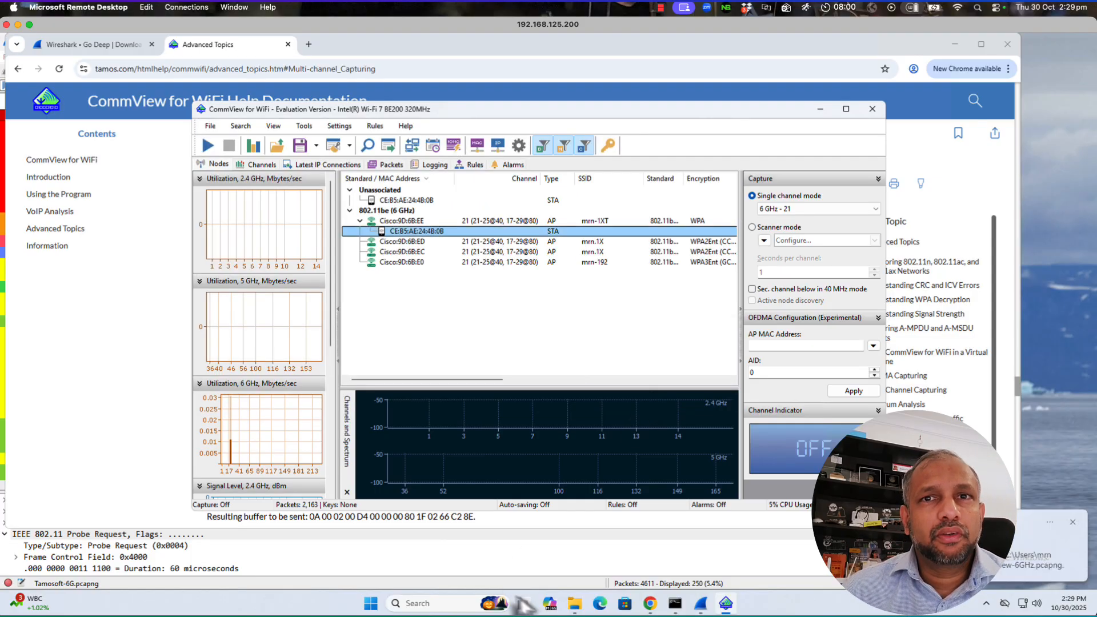
Open the saved CommView-6GHz capture from the Downloads folder in Wireshark
left_click(577, 609)
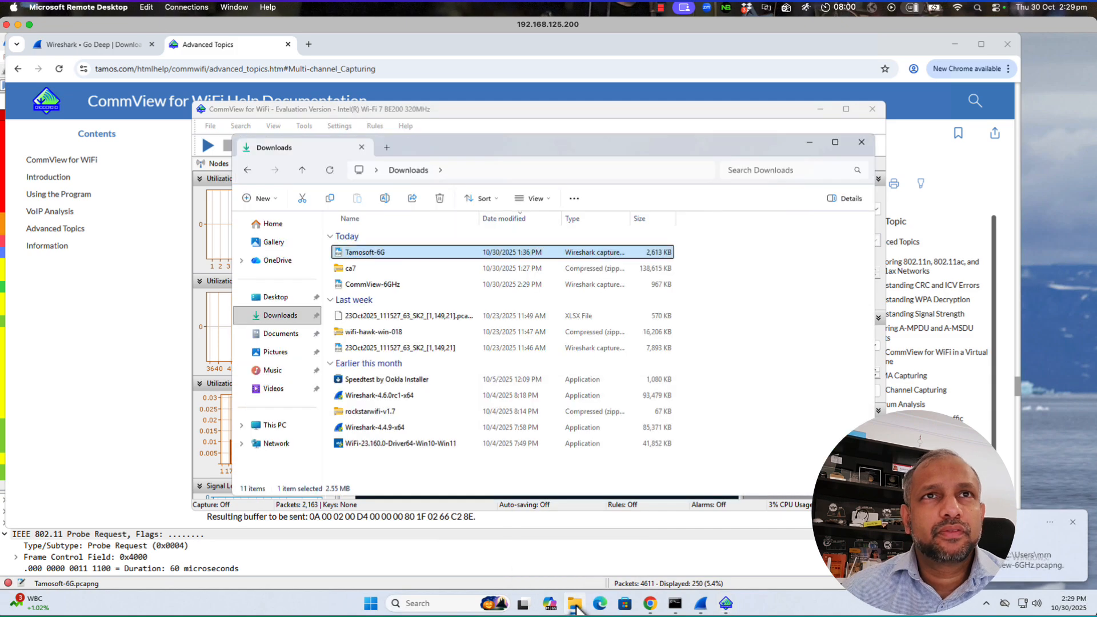
left_click(375, 285)
double_click(376, 286)
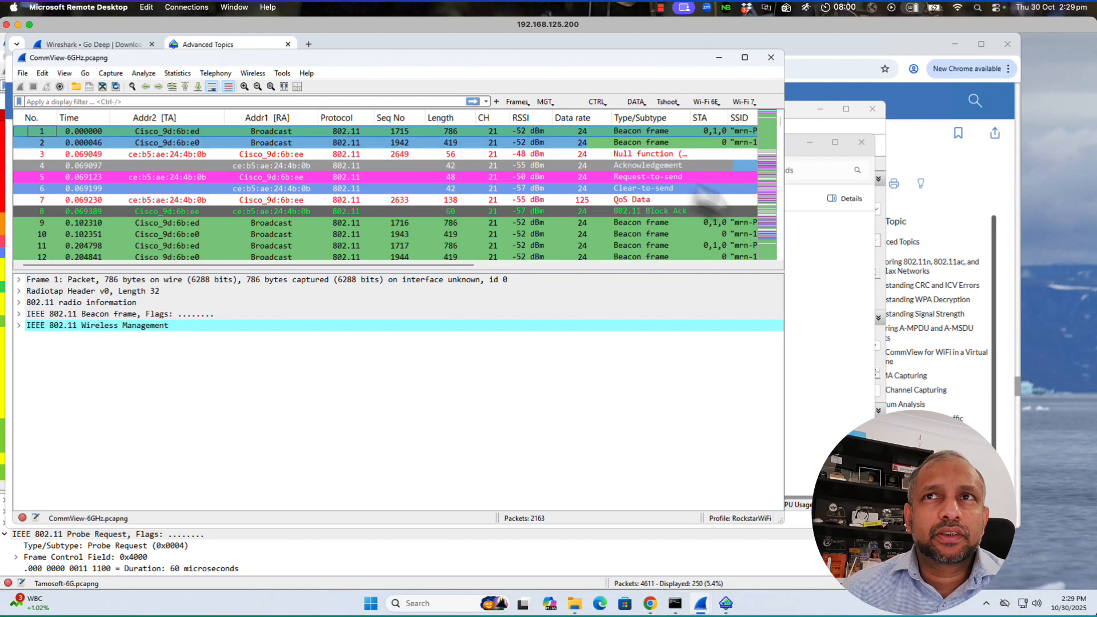
Enlarge the window of the CommView-6GHz capture and increase the size of its packet text
left_click_drag(786, 530, 940, 575)
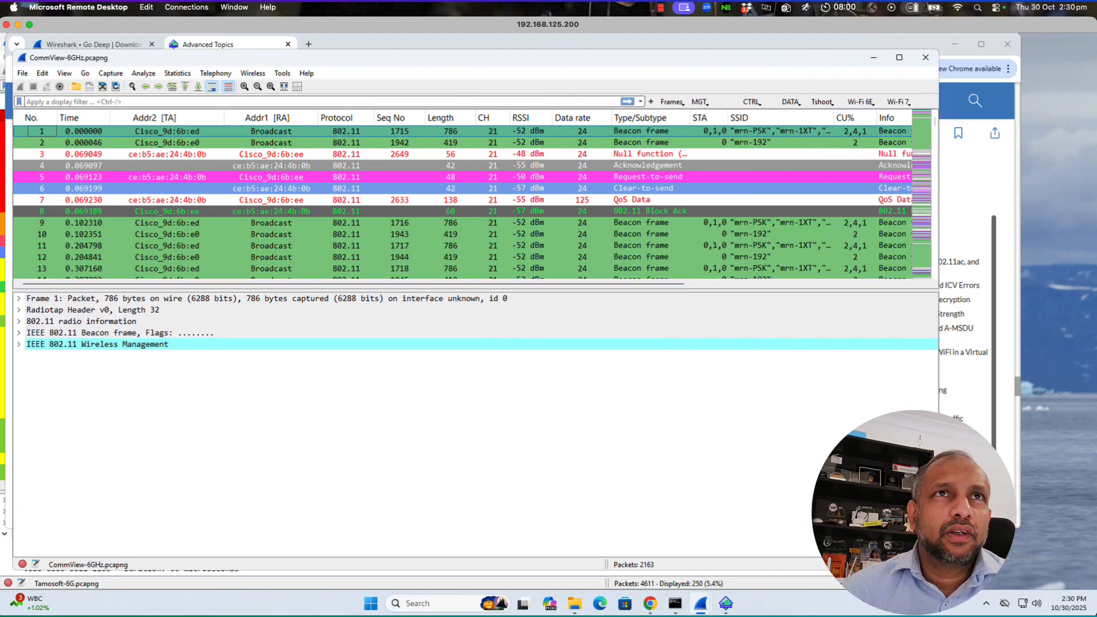
left_click(244, 86)
left_click(244, 87)
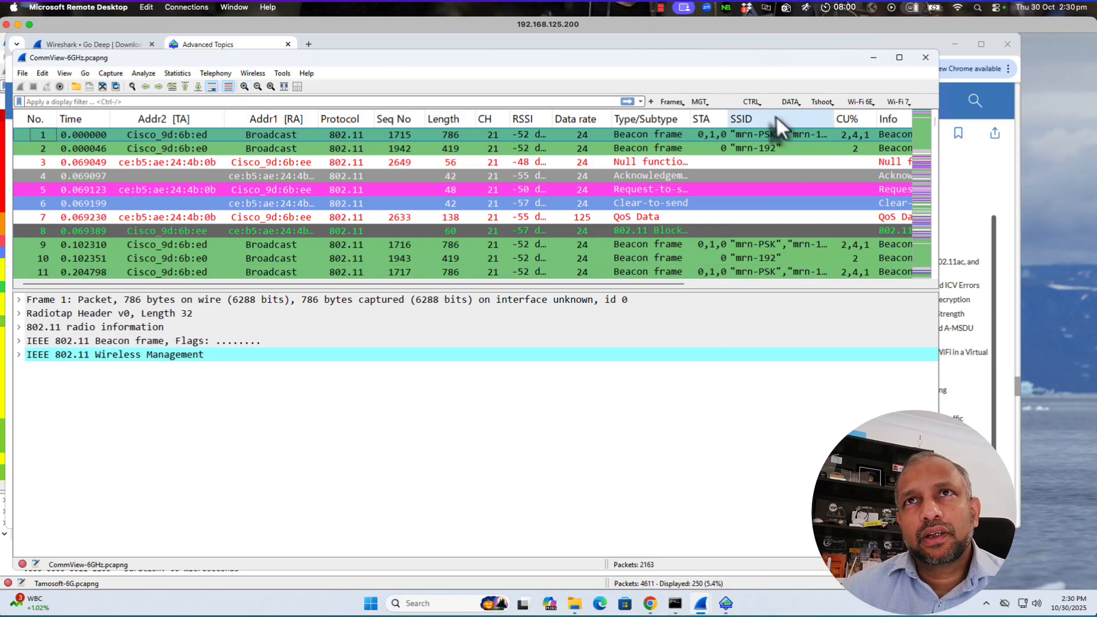
Filter the capture to (Re)AssocReq management frames and inspect the mrn-1XT association request and the mrn.1X reassociation request
left_click(707, 103)
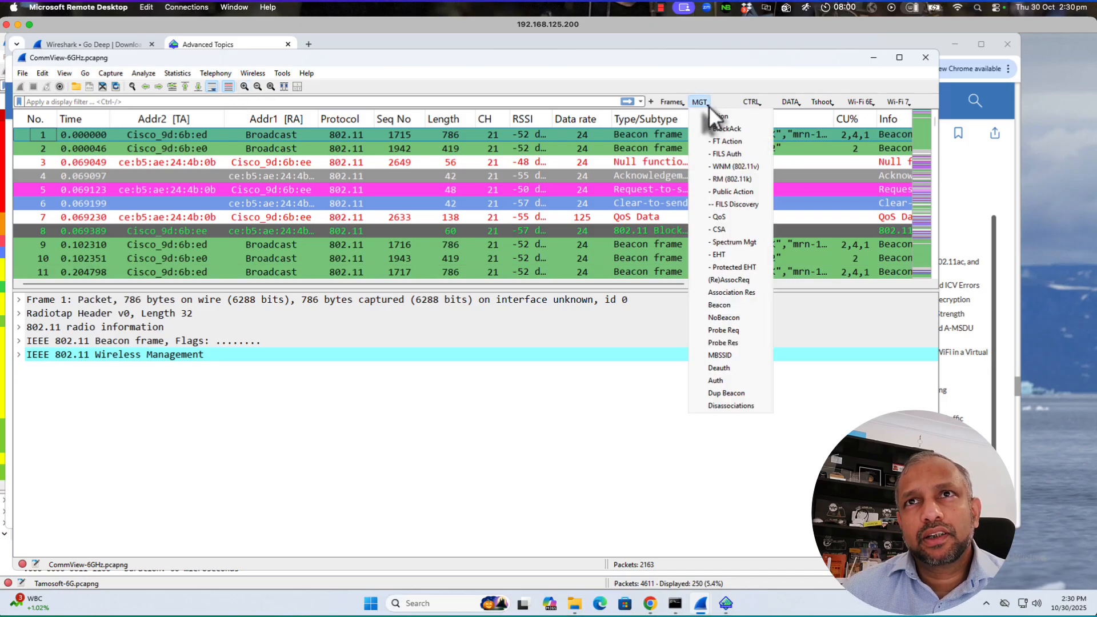
left_click(735, 276)
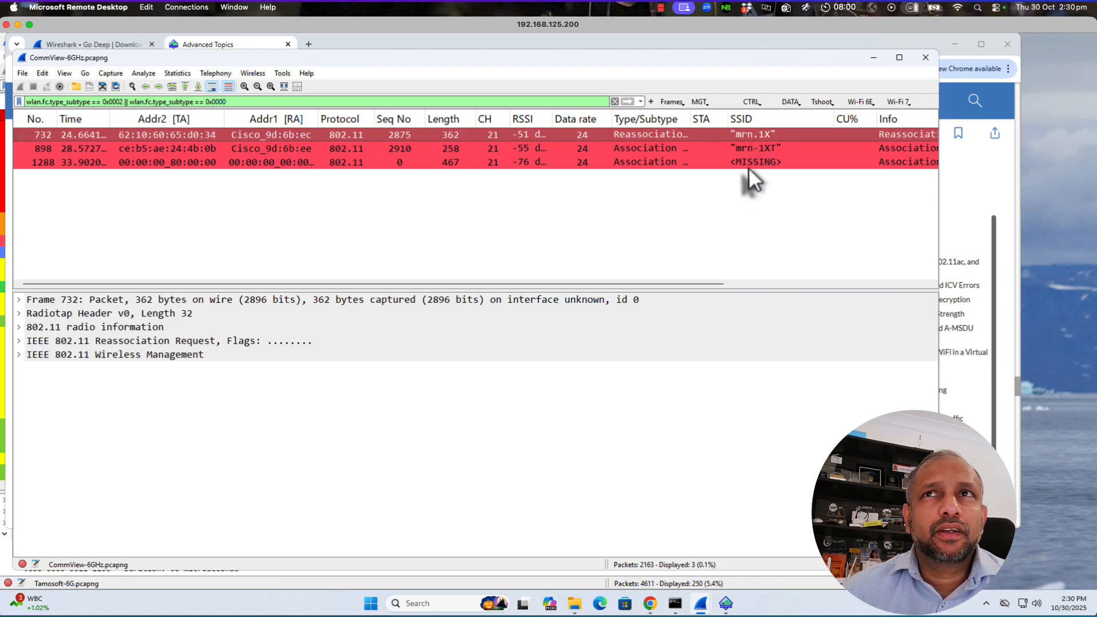
left_click(752, 152)
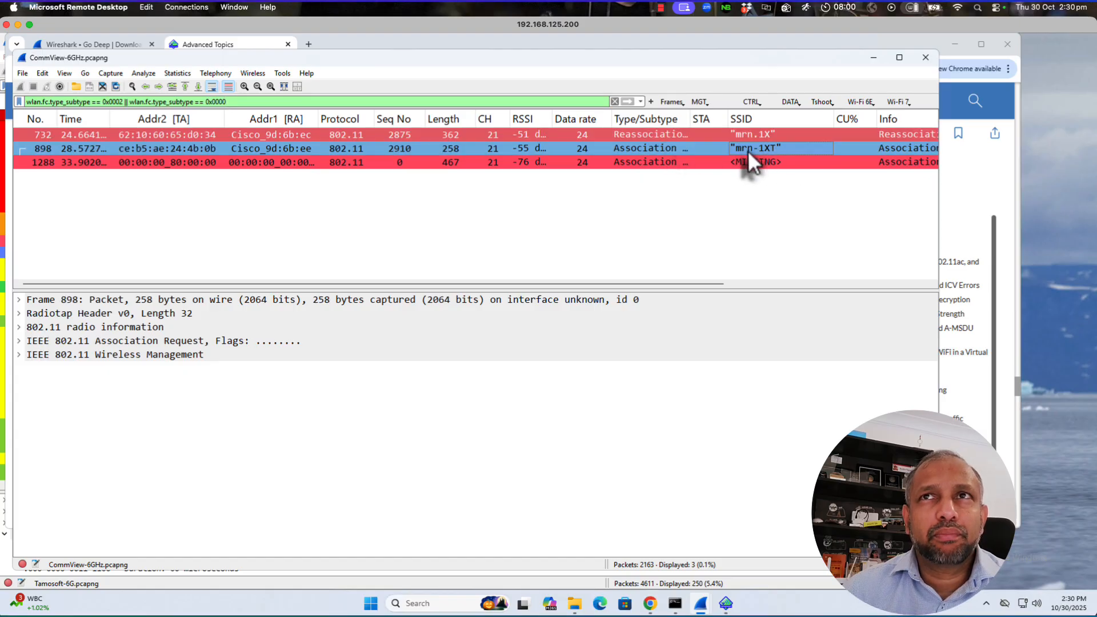
left_click(682, 134)
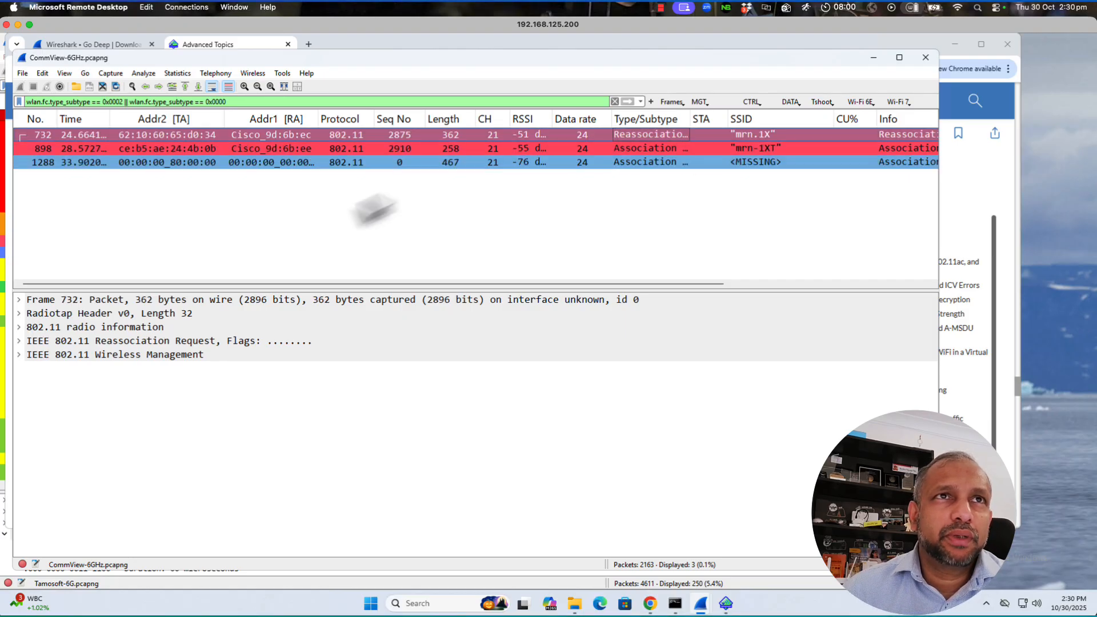
Enlarge the packet details area and copy the transmitter address value from the mrn.1X reassociation request's 802.11 header
left_click(245, 300)
left_click_drag(245, 284, 246, 265)
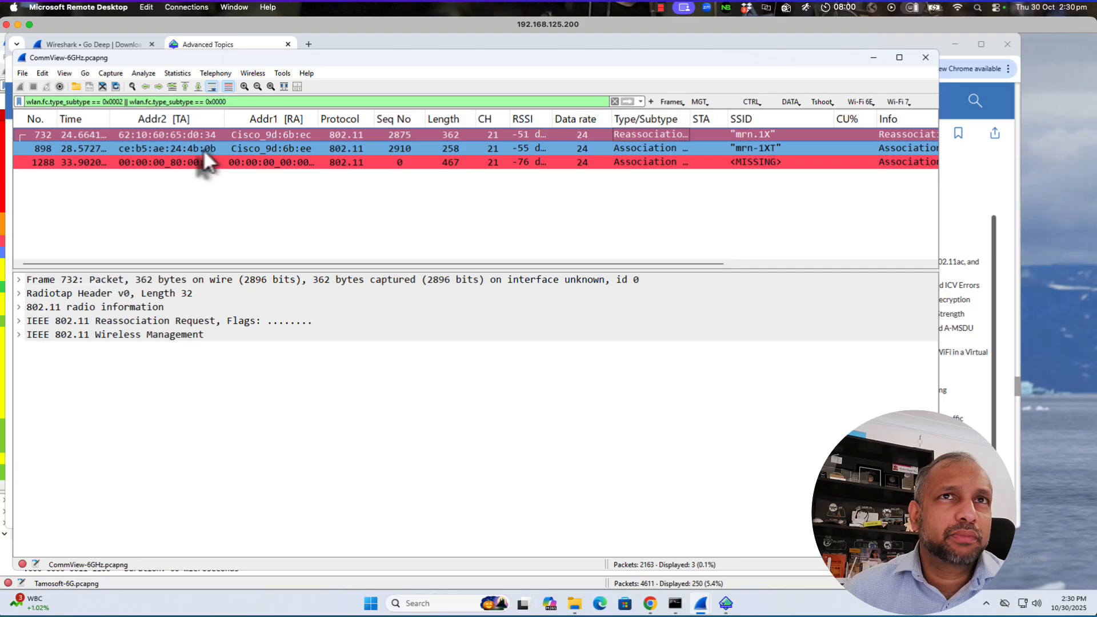
left_click_drag(265, 268, 264, 234)
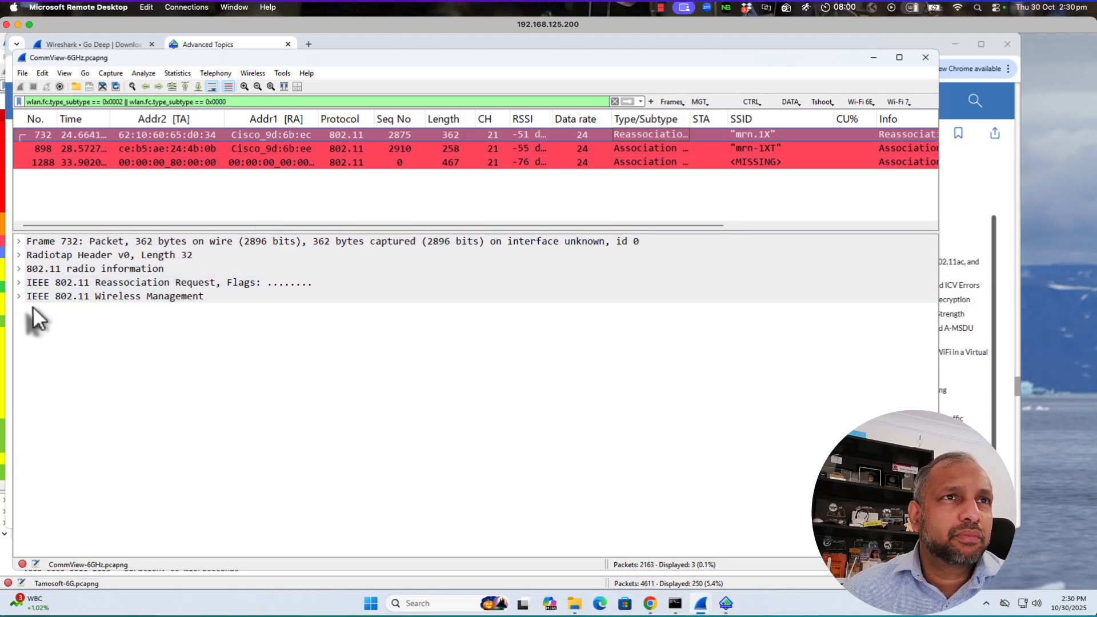
left_click(19, 283)
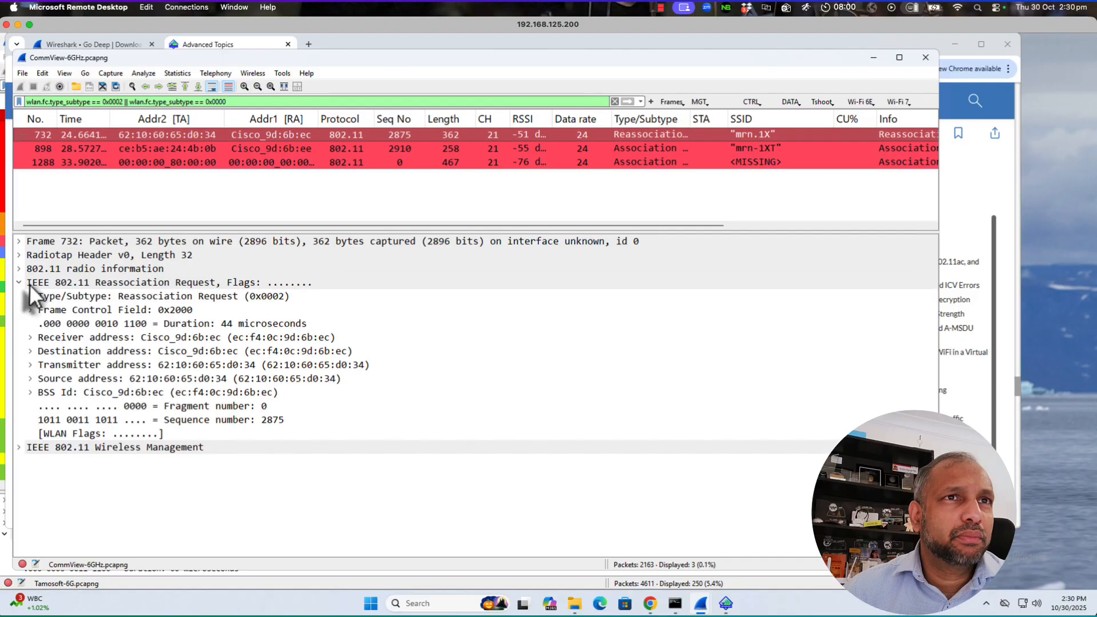
right_click(250, 365)
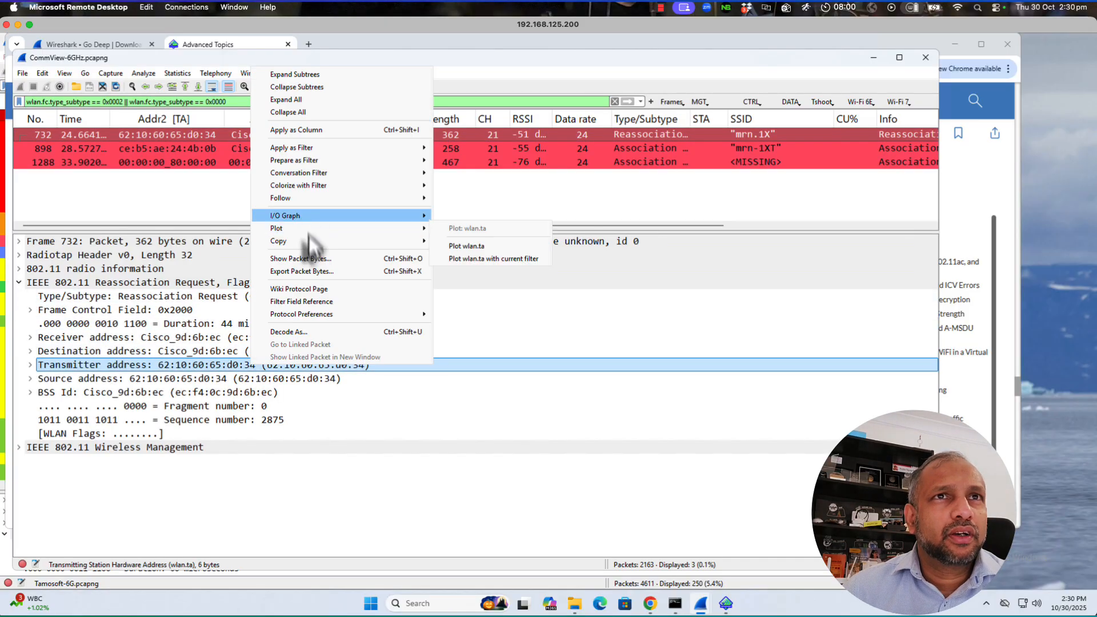
mouse_move(400, 241)
left_click(461, 292)
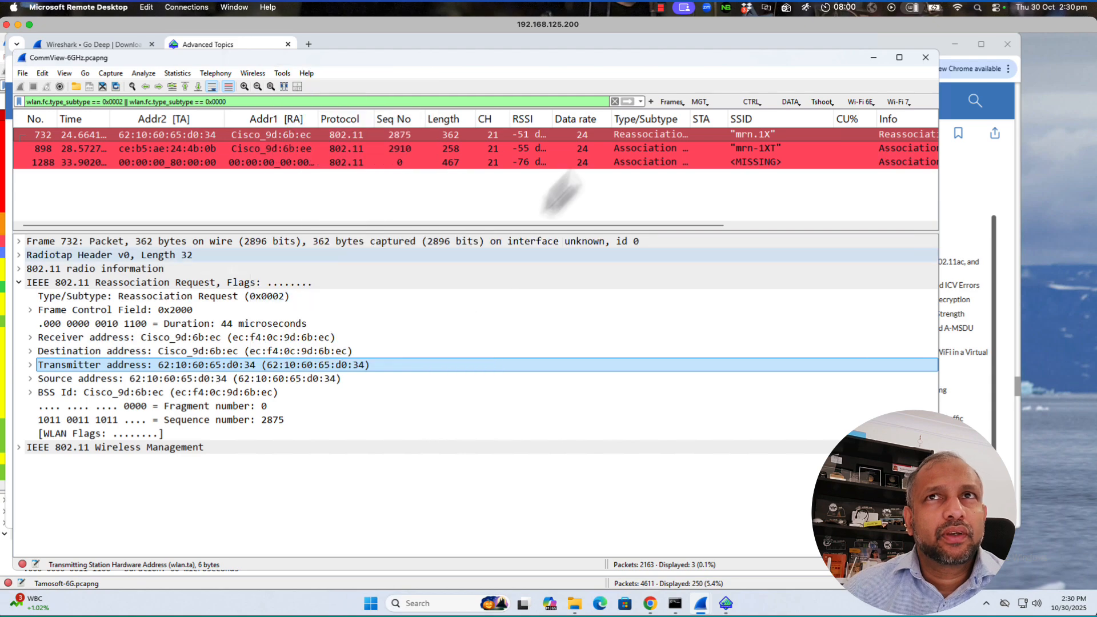
Filter the capture with wlan.addr == 62:10:60:65:d0:34 && not wlan.fc.type == 1, based on the saved address filter
left_click(674, 103)
left_click(679, 114)
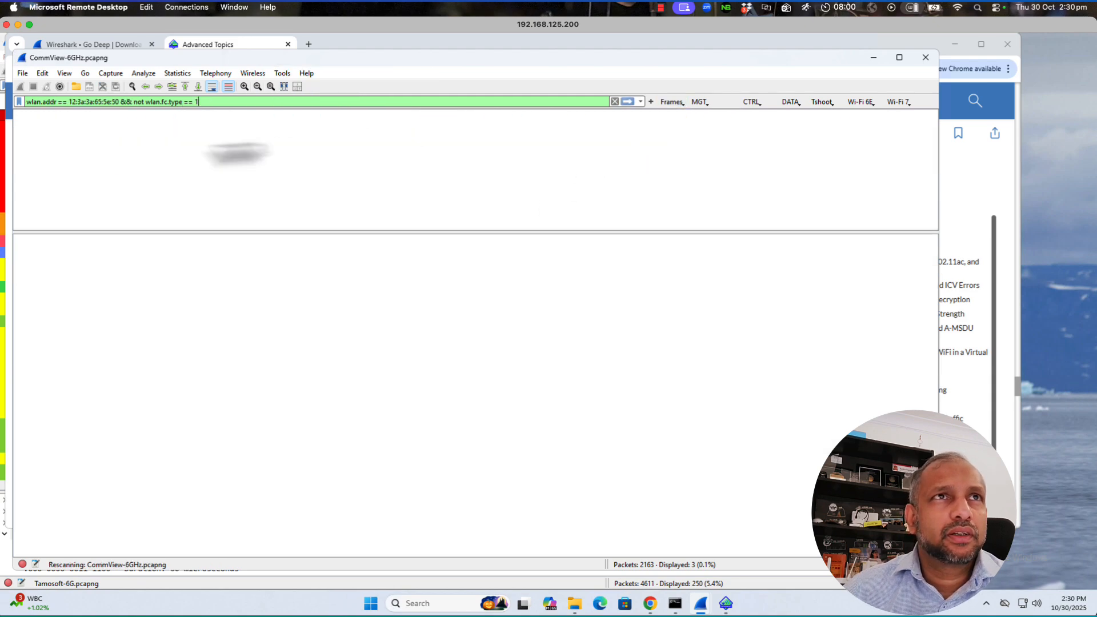
left_click_drag(117, 104, 55, 105)
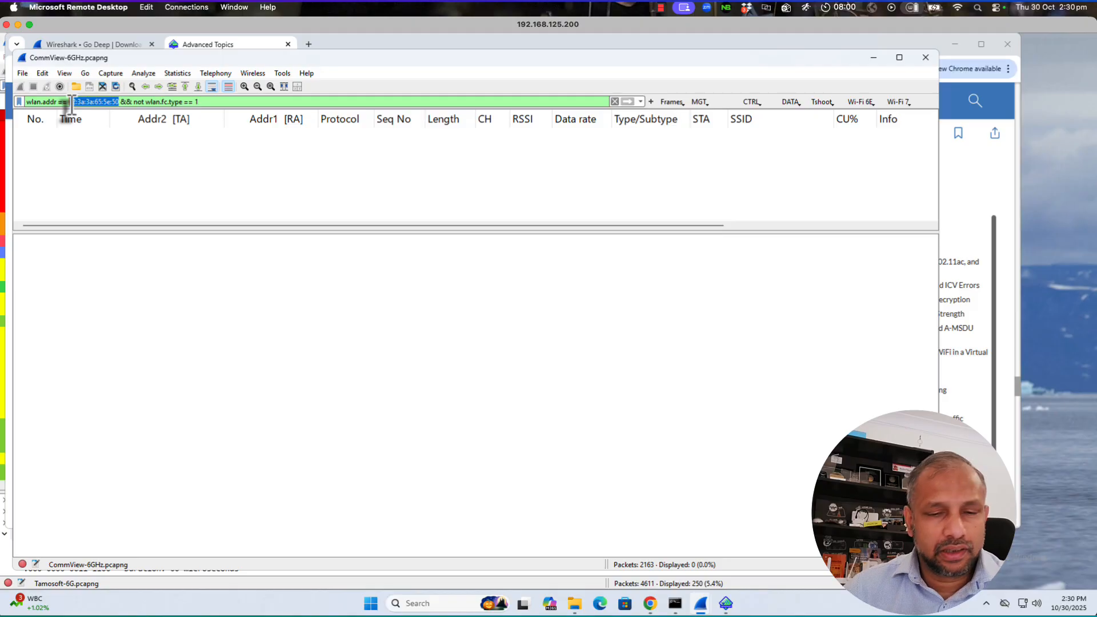
key("Return")
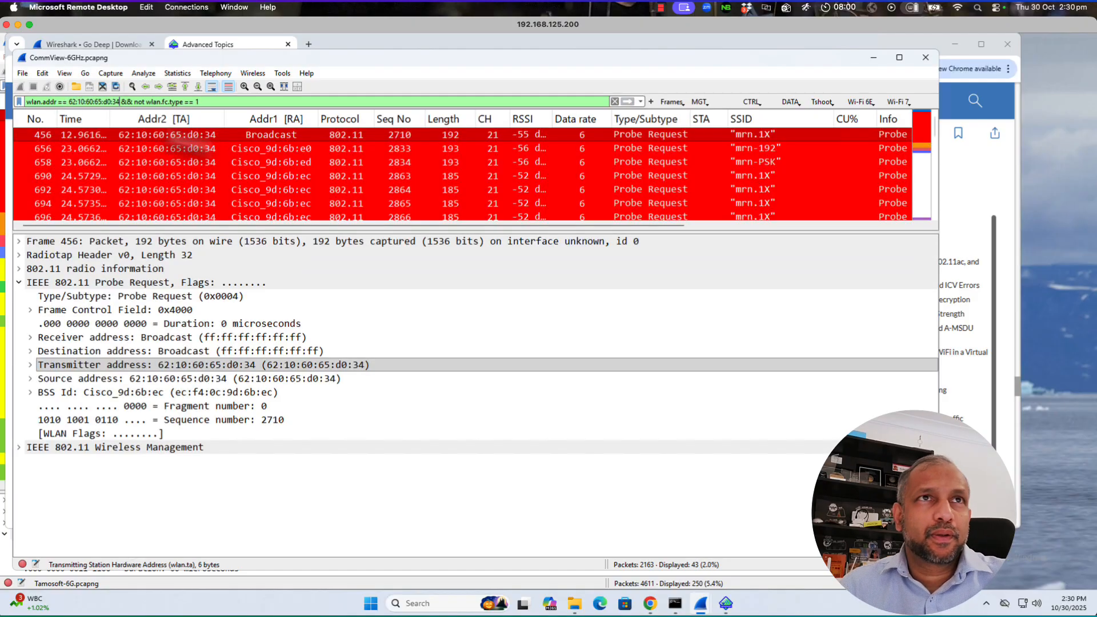
Inspect the Association ID in the reassociation response's fixed parameters and review the following frames through the disassociation
scroll(837, 149, "down", 5)
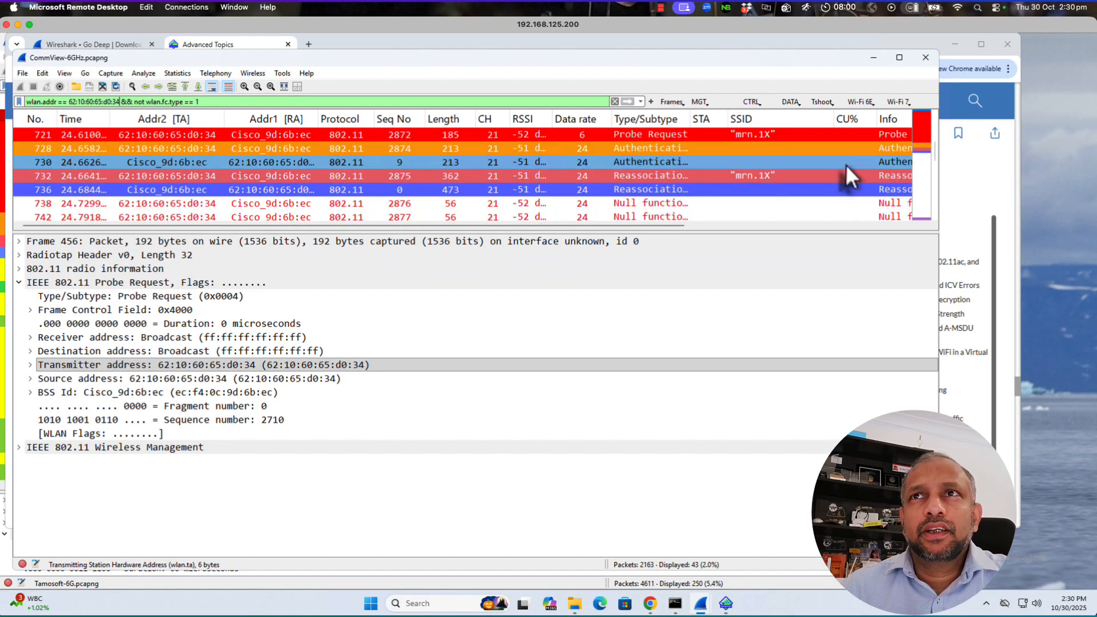
left_click_drag(838, 234, 840, 377)
left_click(704, 195)
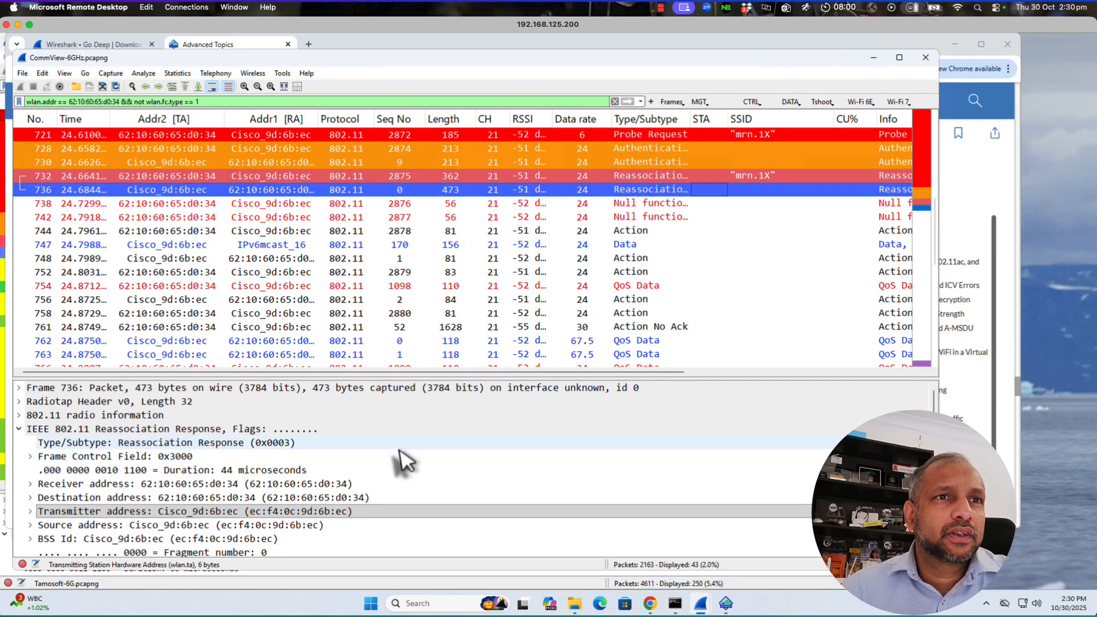
scroll(400, 444, "down", 2)
left_click(18, 539)
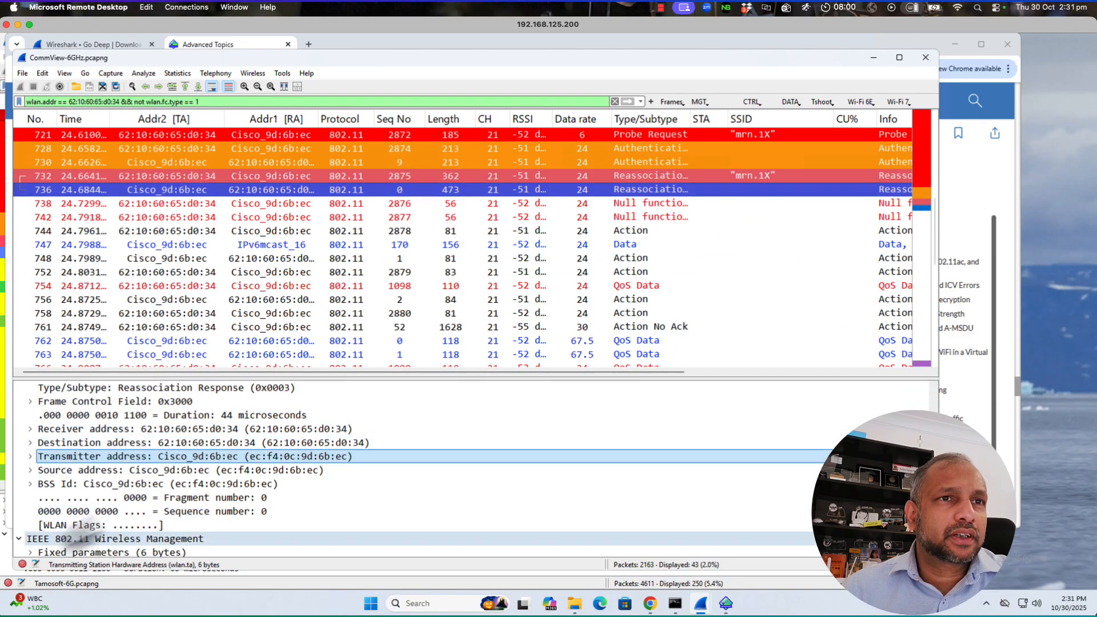
scroll(50, 542, "down", 1)
left_click(32, 525)
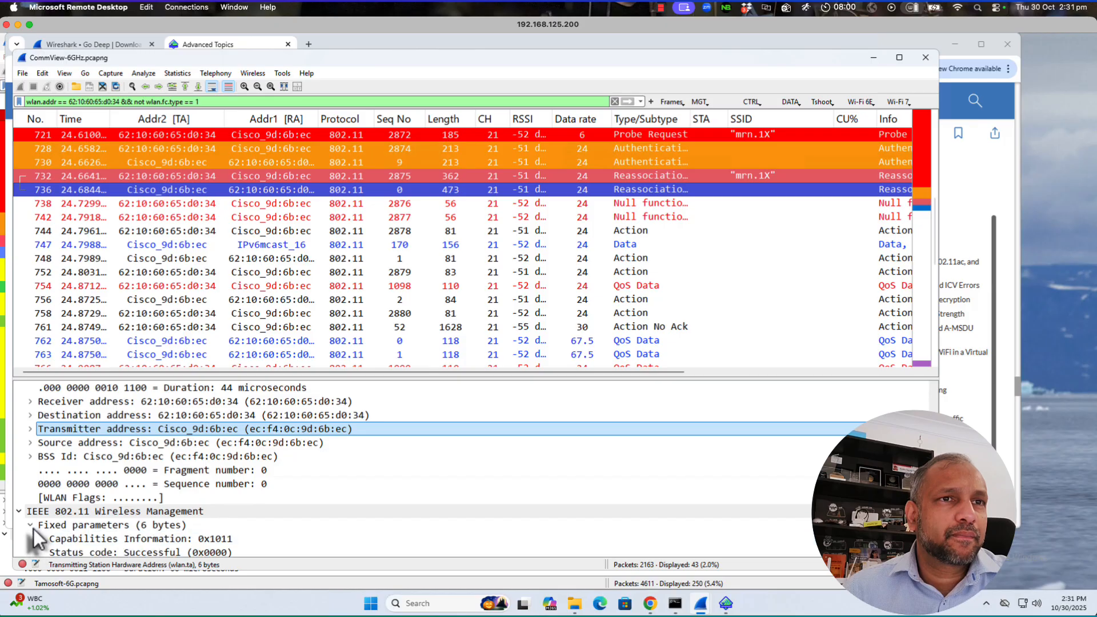
scroll(123, 517, "down", 1)
left_click(143, 522)
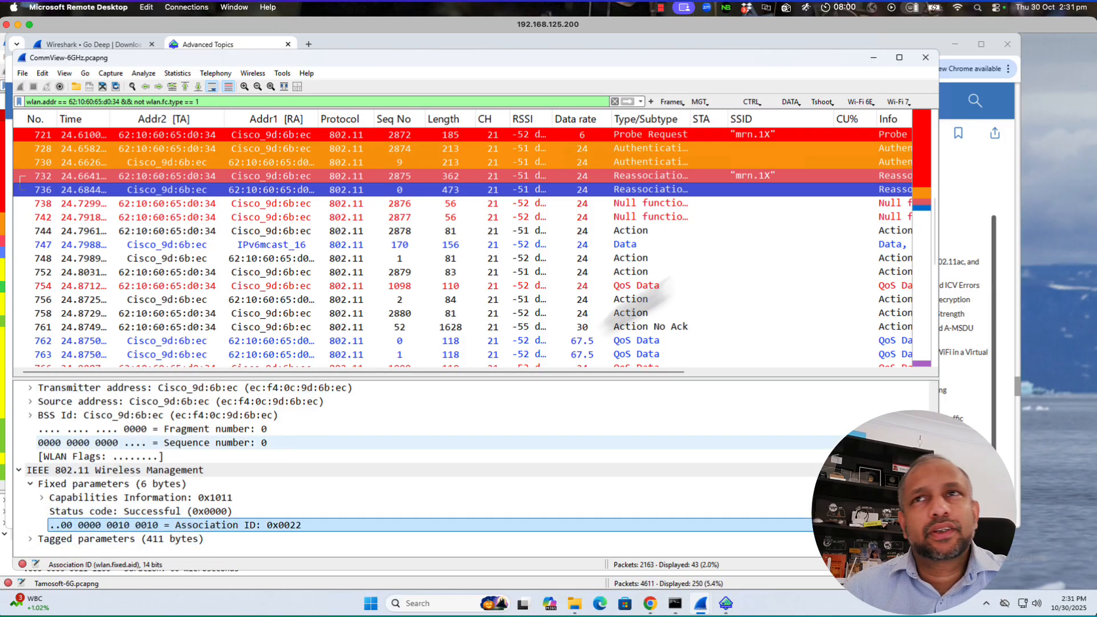
scroll(830, 201, "down", 5)
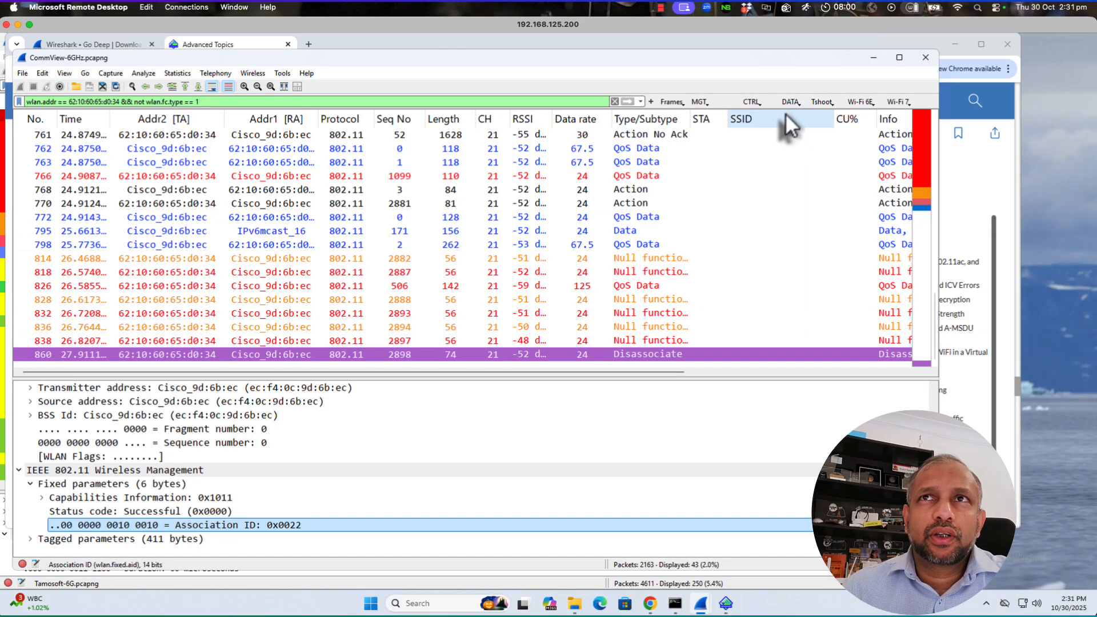
Filter the capture to (Re)AssocReq management frames and copy the source address value from the mrn-1XT association request
left_click(709, 104)
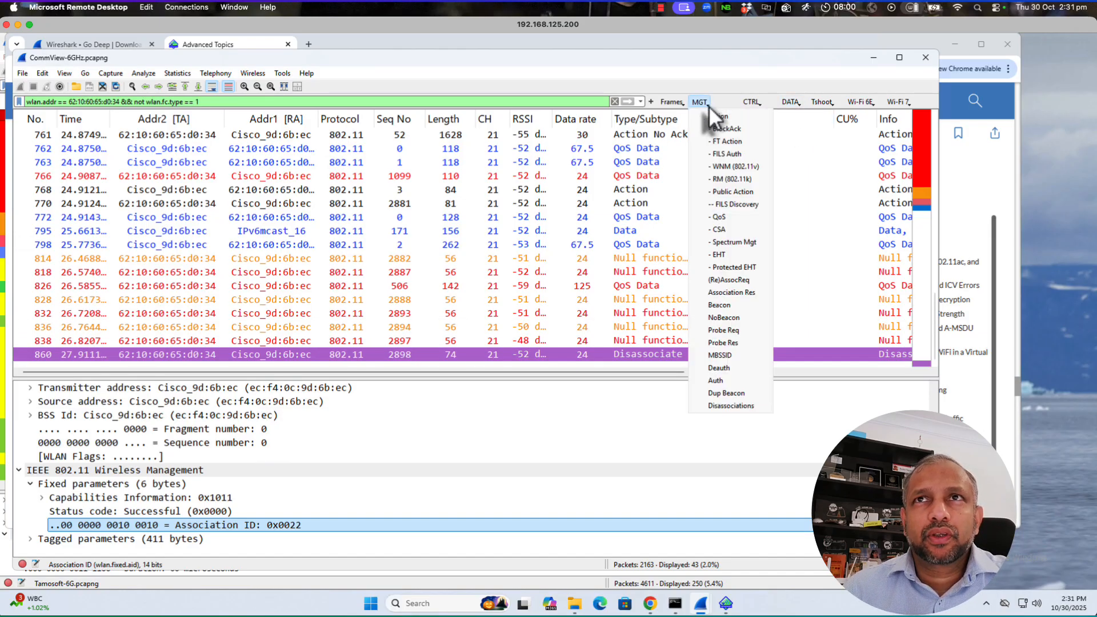
left_click(735, 278)
left_click(756, 148)
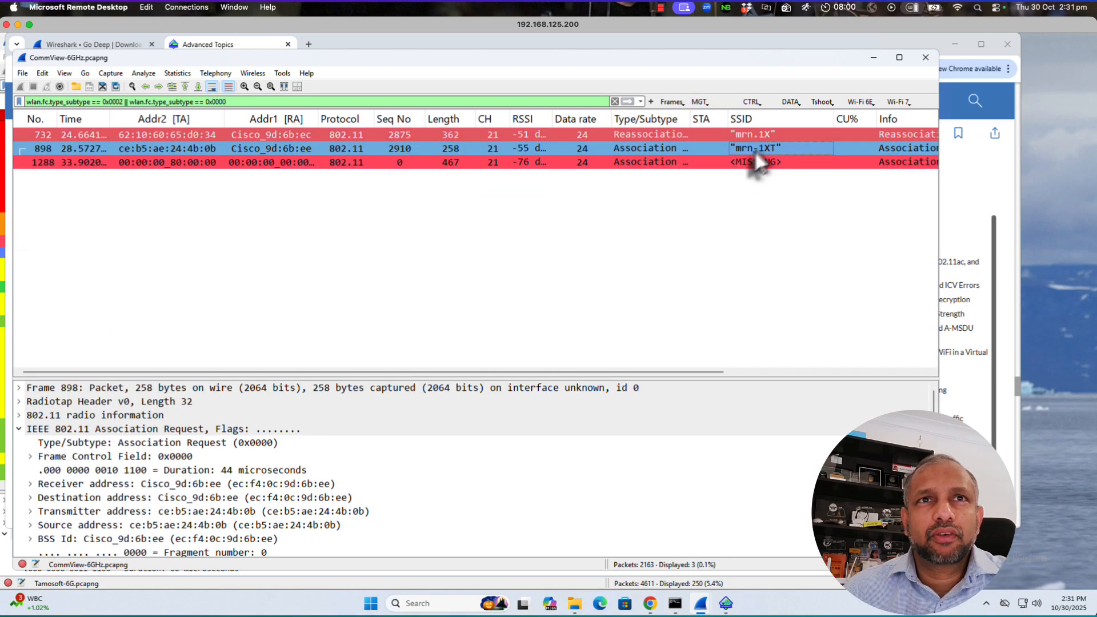
left_click_drag(499, 377, 516, 216)
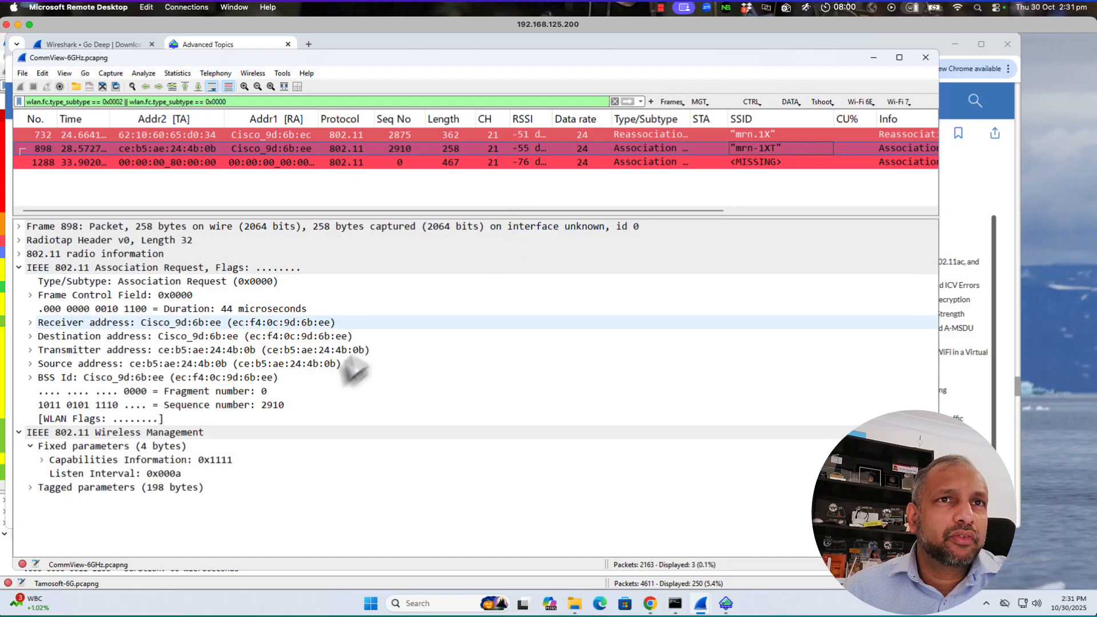
right_click(309, 367)
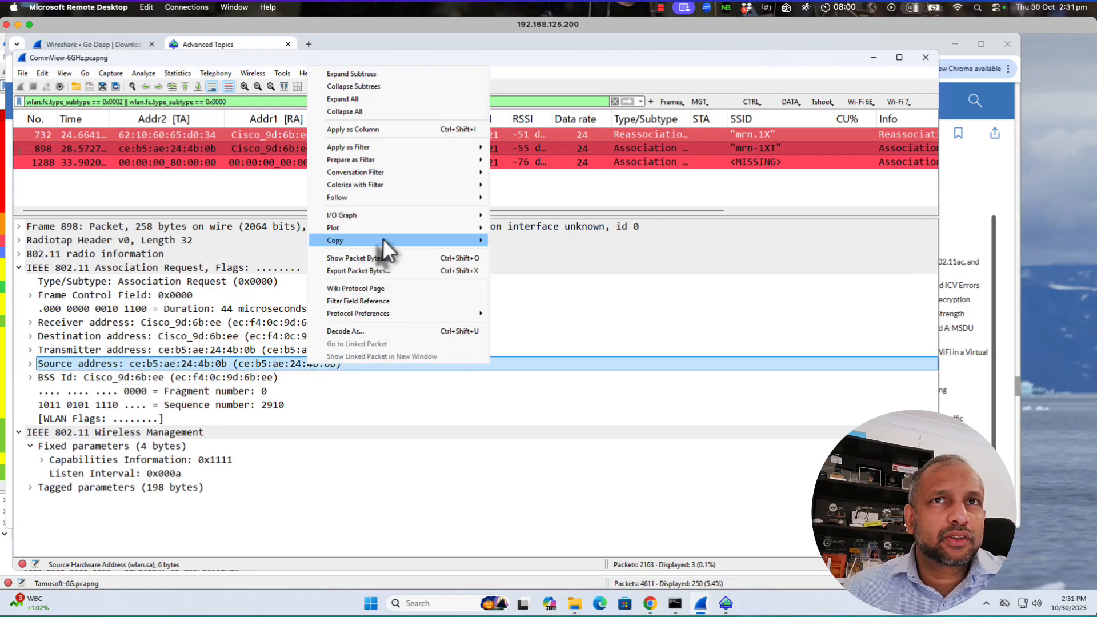
mouse_move(385, 241)
left_click(517, 290)
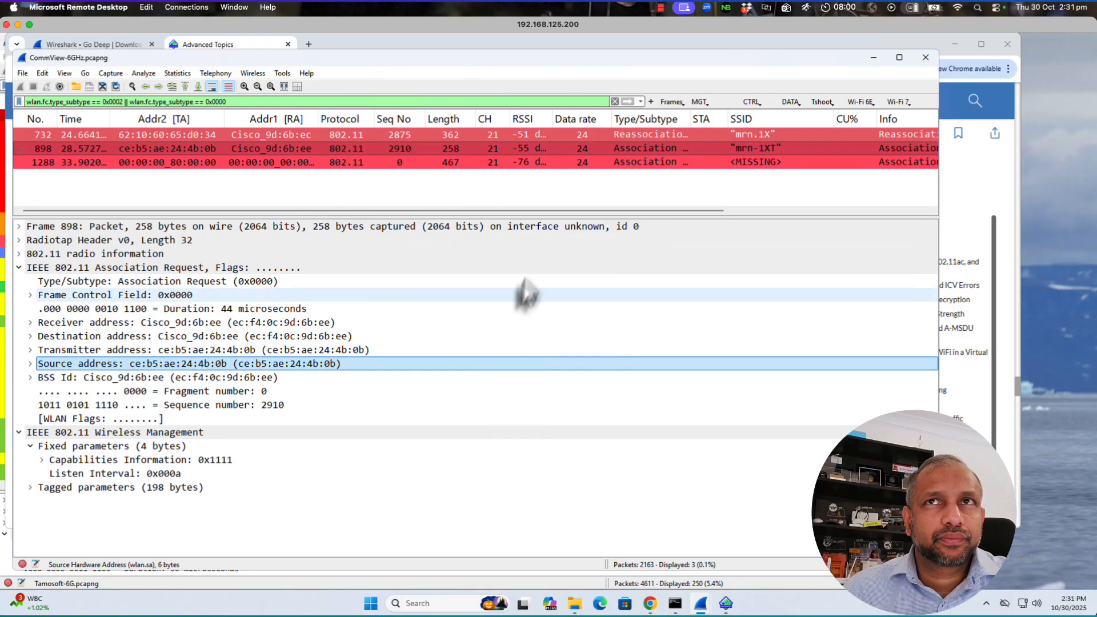
Filter the capture with wlan.addr ==ce:b5:ae:24:4b:0b && not wlan.fc.type == 1, based on the saved address filter
left_click(681, 103)
left_click(687, 115)
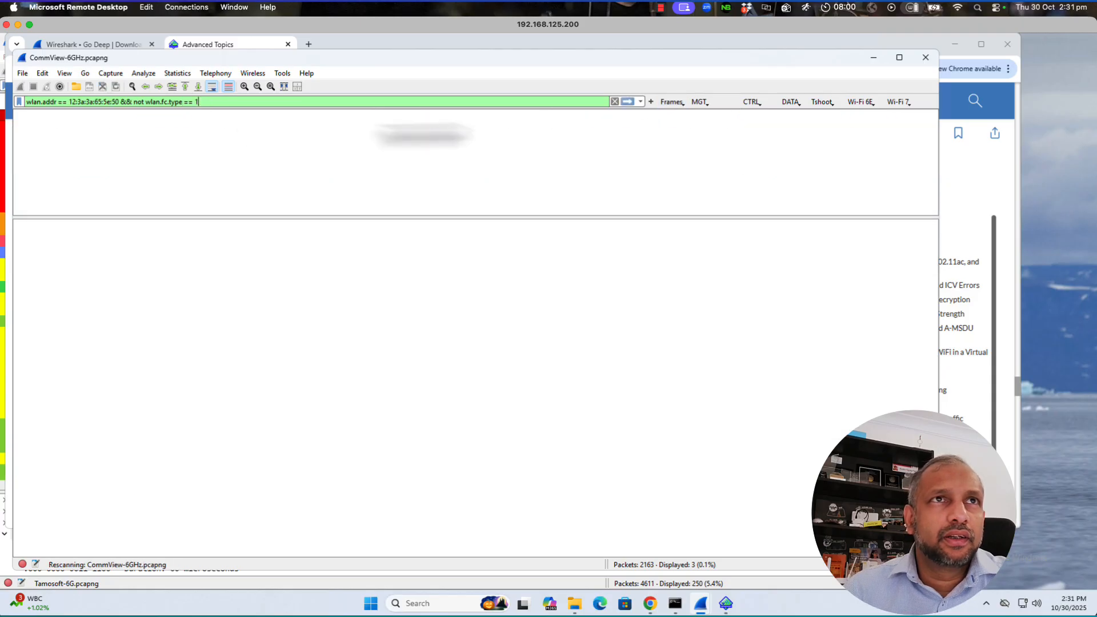
left_click_drag(118, 102, 68, 104)
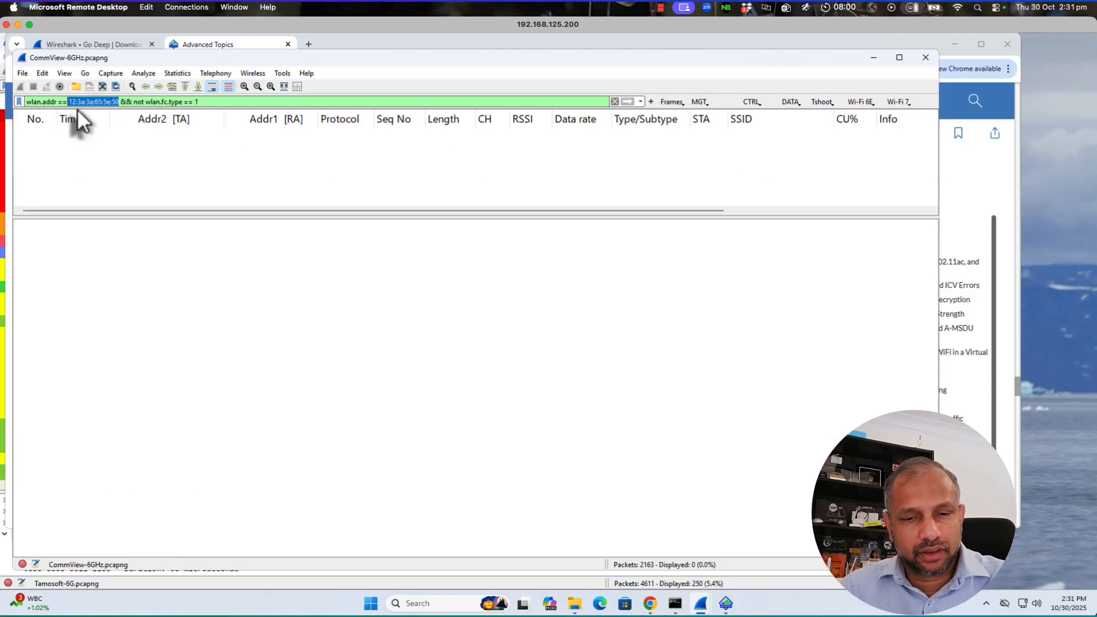
key("ctrl+v")
key("Return")
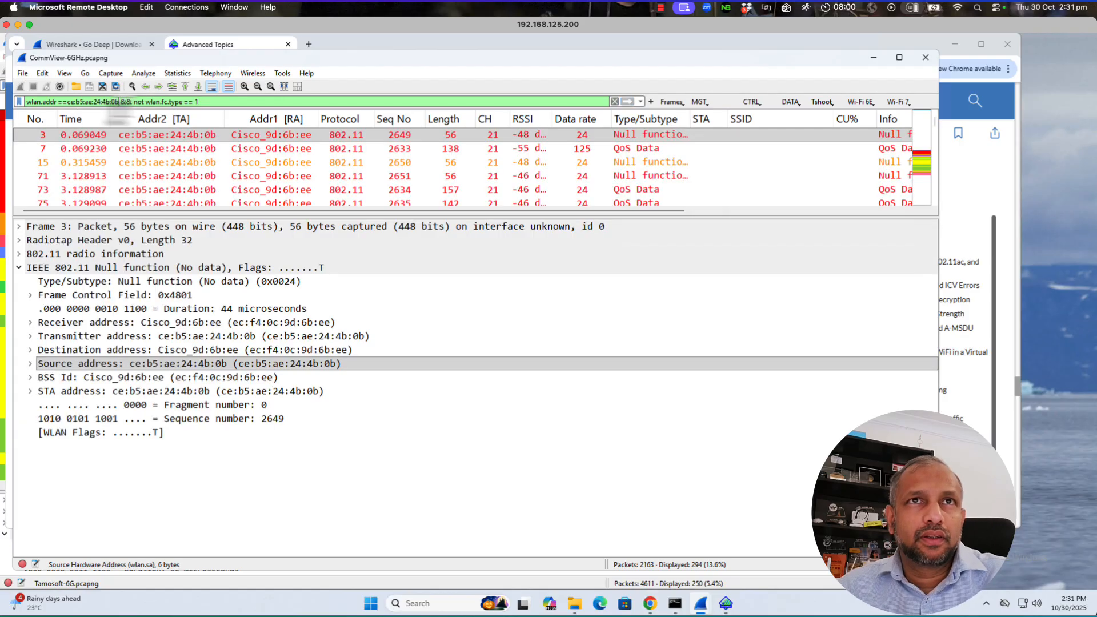
Enlarge the packet list and examine the client's disassociation, mrn-1XT probe requests, authentication and association frames
scroll(659, 204, "down", 3)
scroll(659, 203, "down", 20)
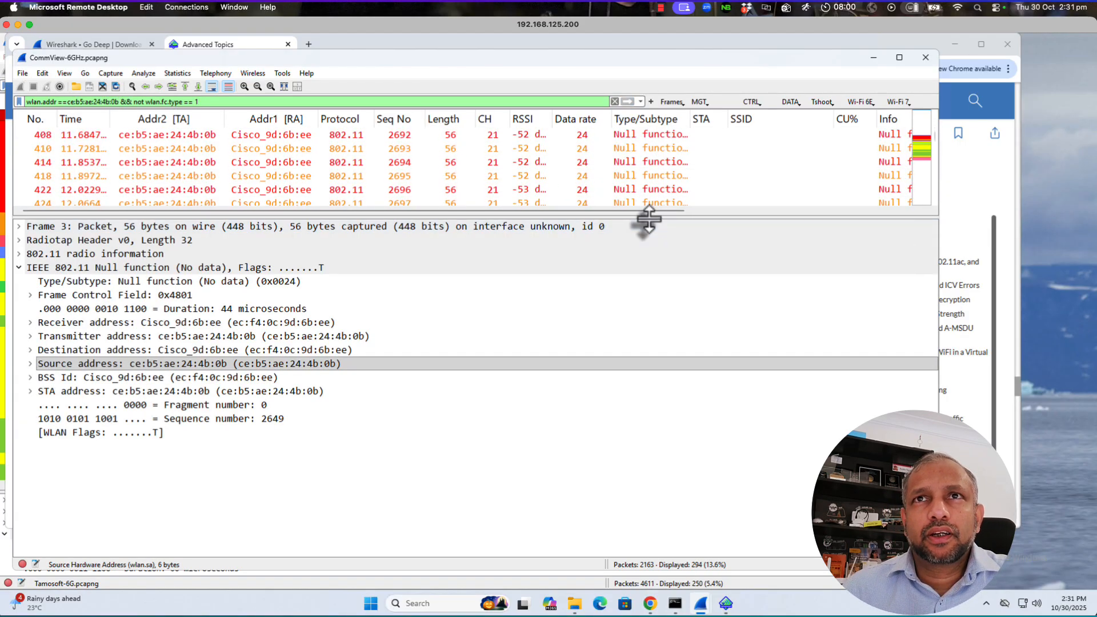
left_click_drag(649, 219, 650, 426)
scroll(681, 314, "down", 4)
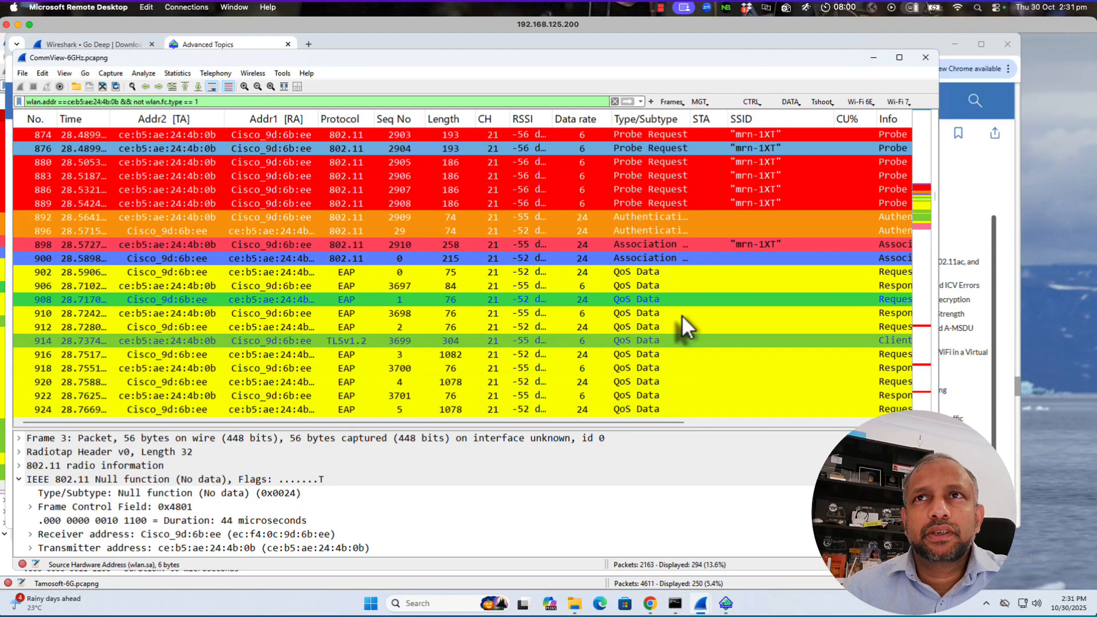
left_click(670, 268)
scroll(671, 264, "up", 2)
left_click(608, 217)
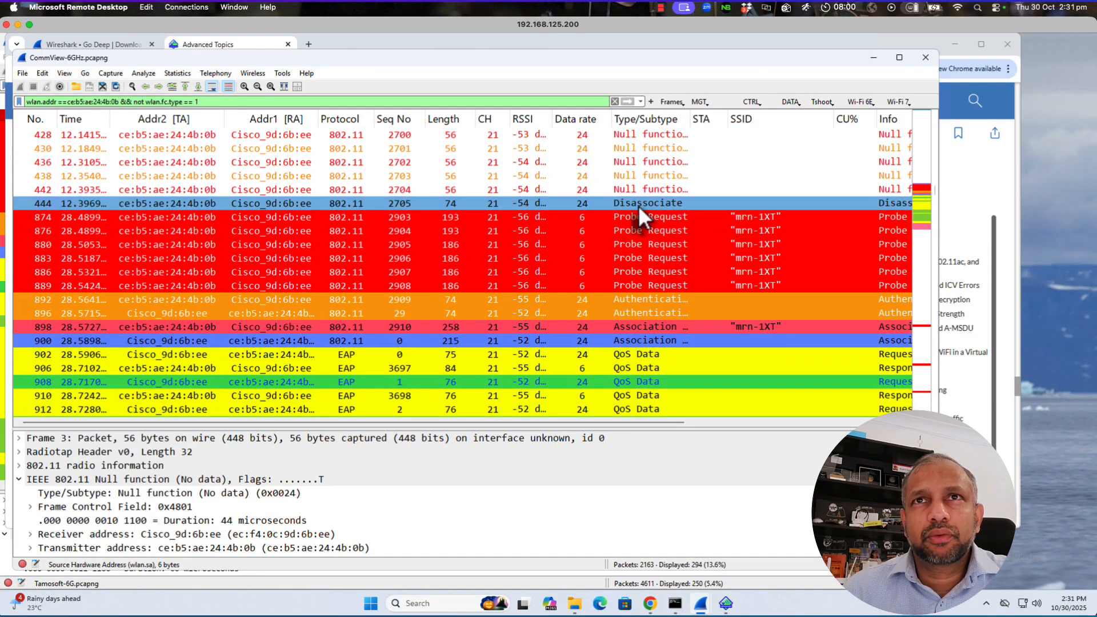
left_click(662, 244)
scroll(662, 244, "down", 3)
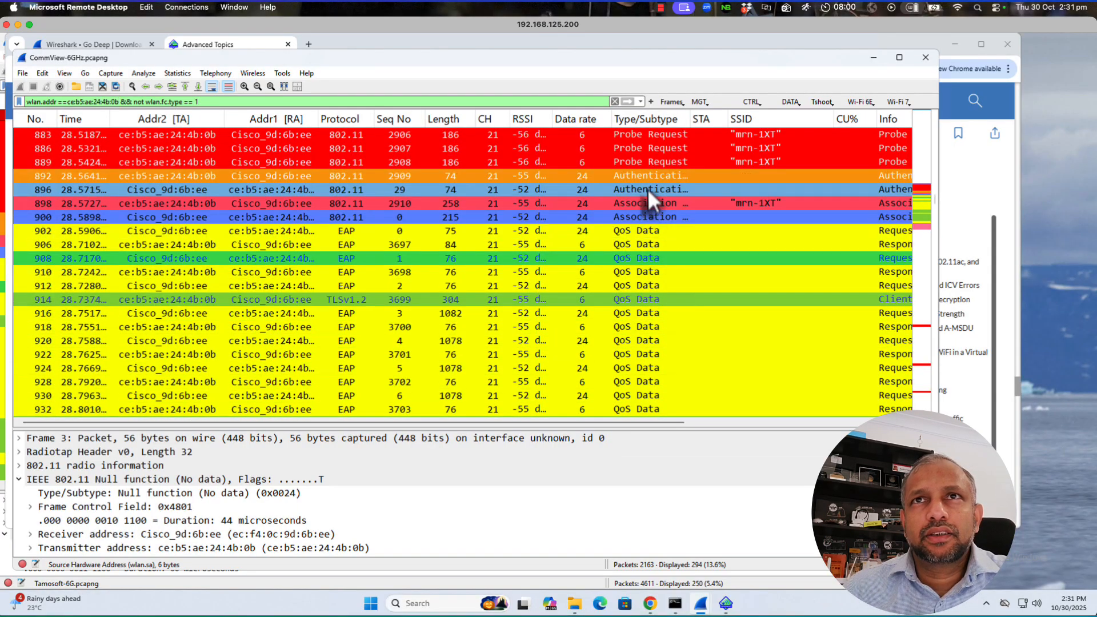
left_click(655, 162)
left_click(657, 175)
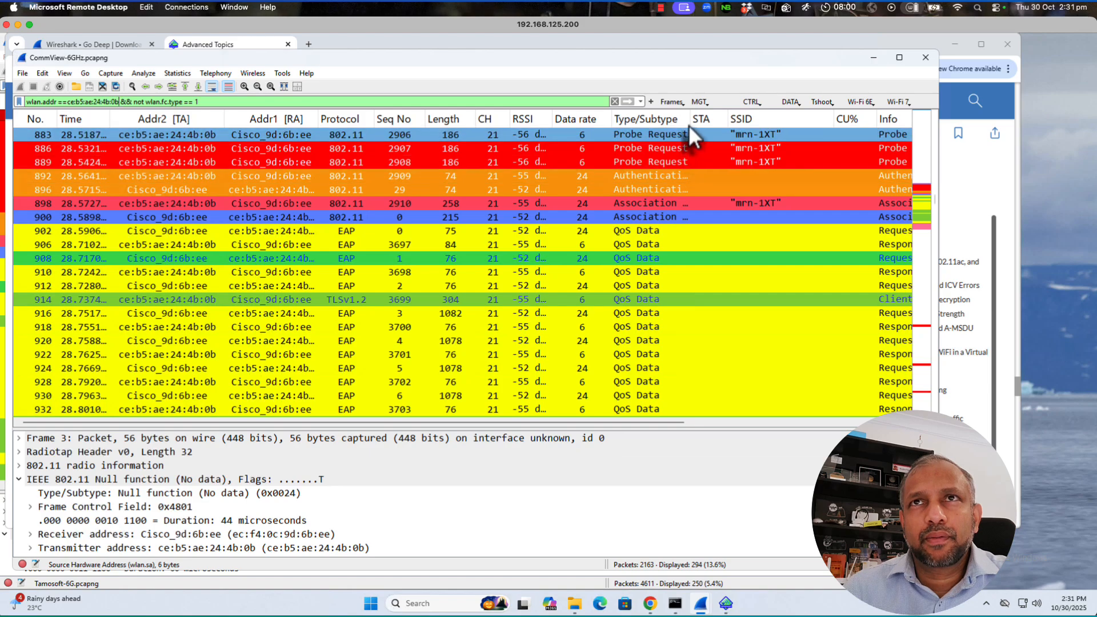
Widen the Type/Subtype column to show full frame names and review the client's EAP, TLSv1.2 and EAPOL exchange
left_click_drag(689, 118, 731, 122)
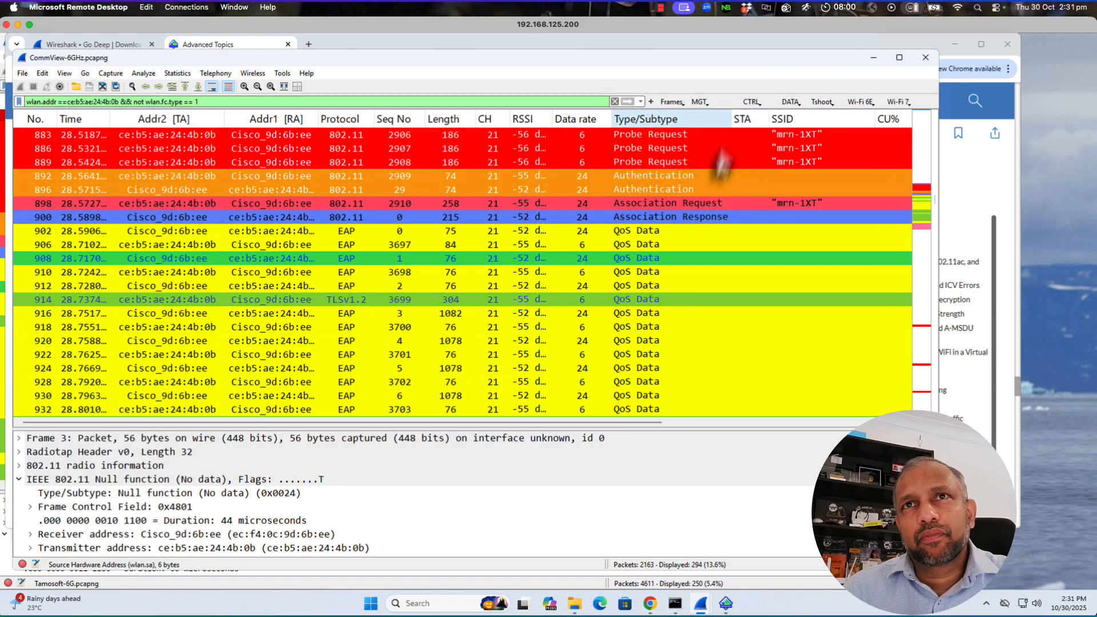
left_click(748, 258)
scroll(748, 256, "down", 1)
scroll(748, 256, "down", 3)
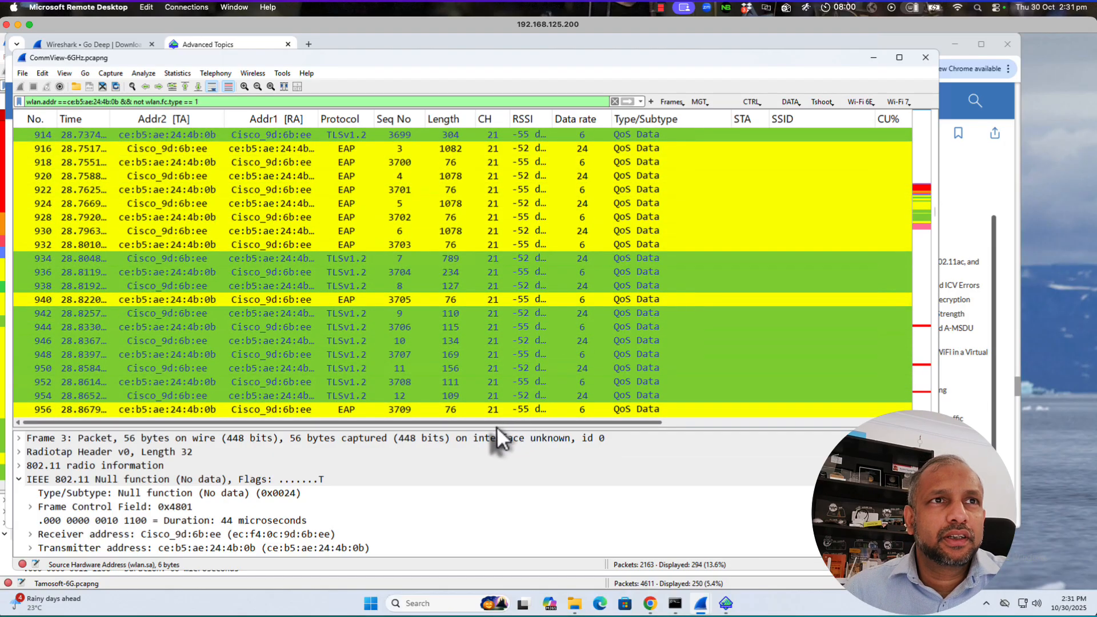
left_click(518, 348)
scroll(519, 348, "down", 4)
left_click(532, 341)
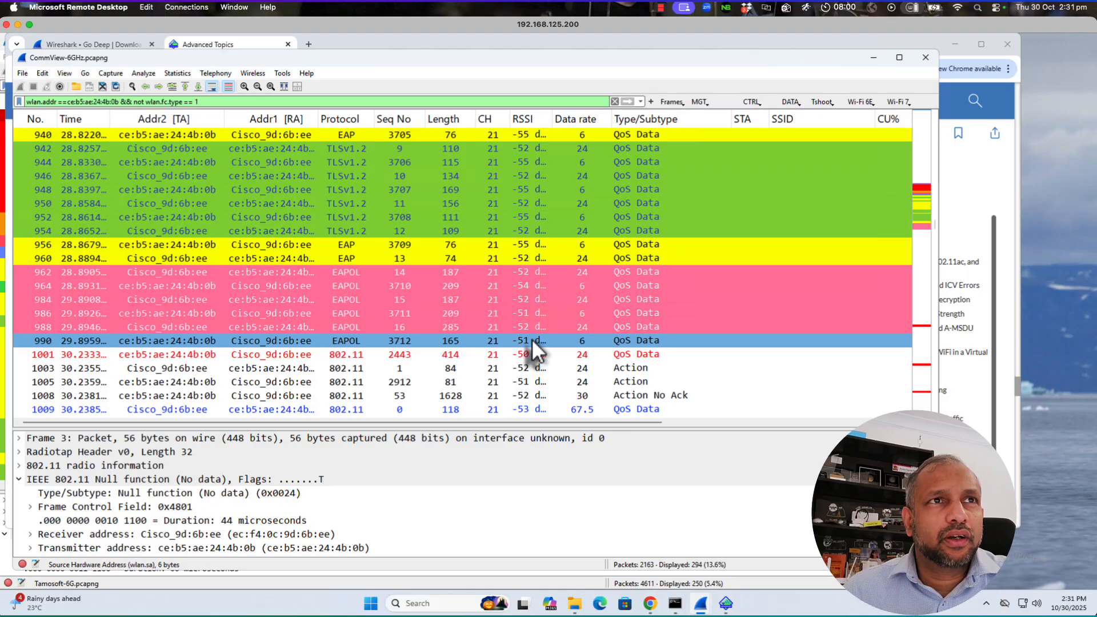
left_click(531, 338, "ctrl")
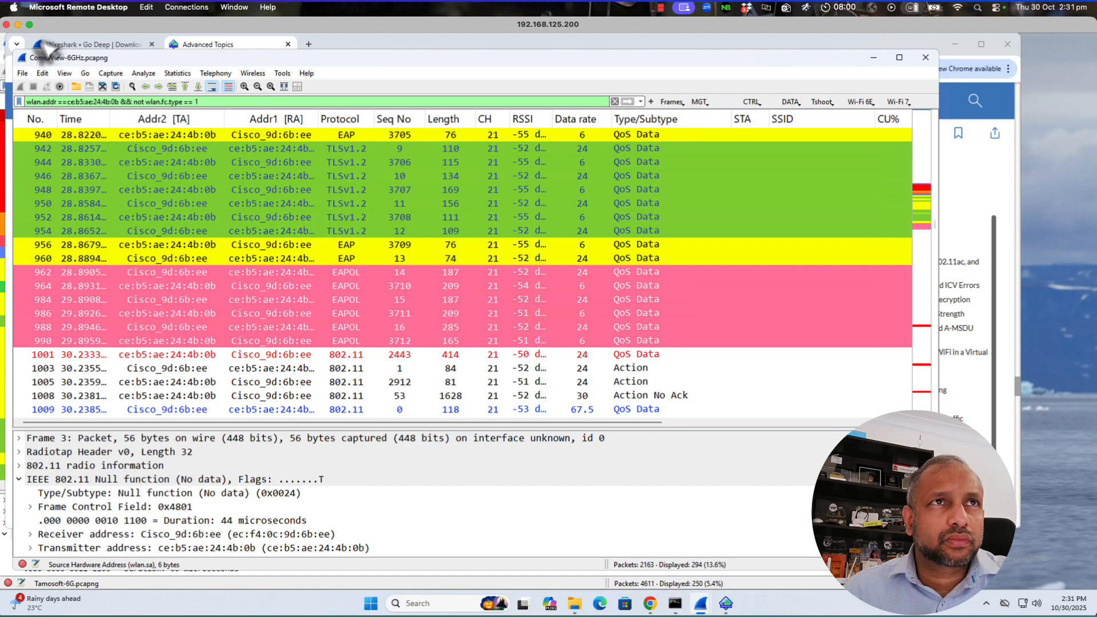
Widen the Time column to show full timestamps and review the EAPOL frames and the client's earlier traffic
left_click_drag(109, 118, 116, 119)
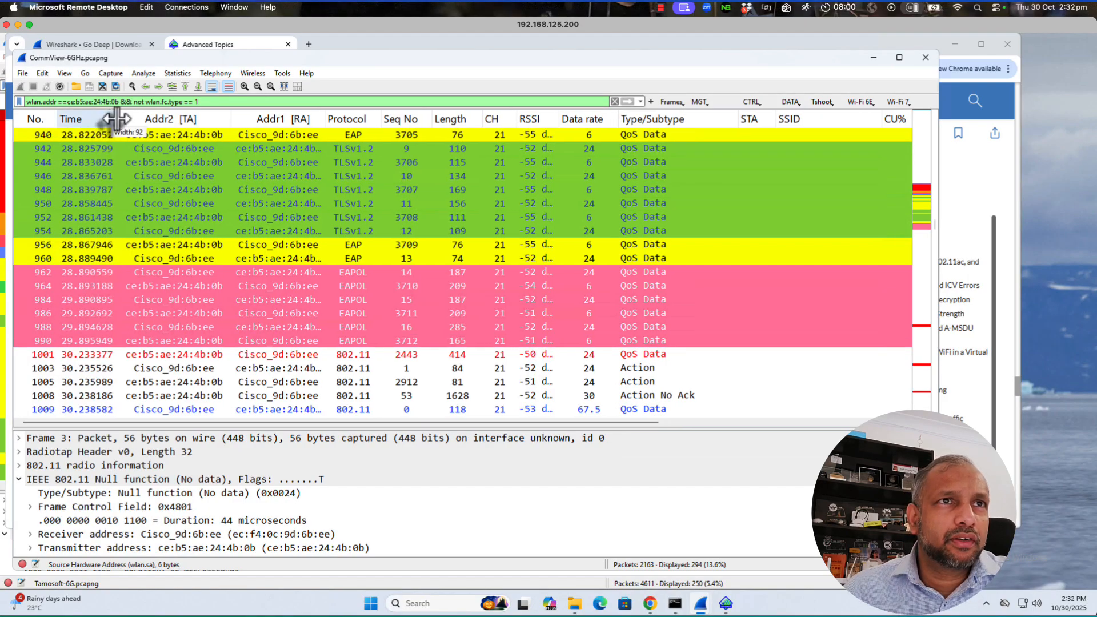
scroll(286, 291, "down", 3)
left_click(335, 302)
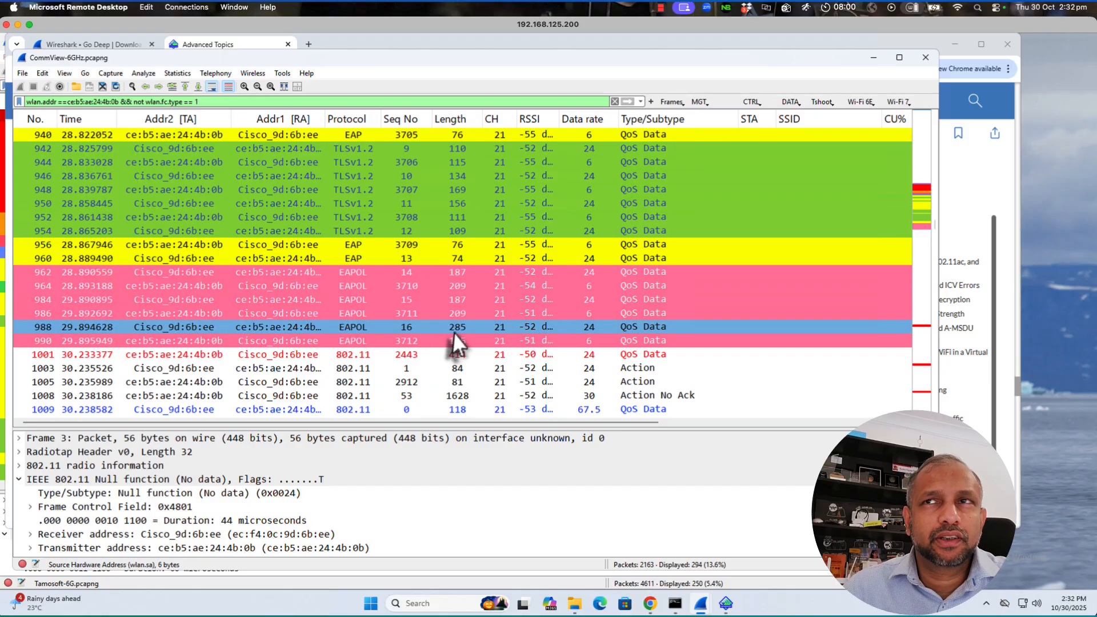
scroll(445, 329, "up", 15)
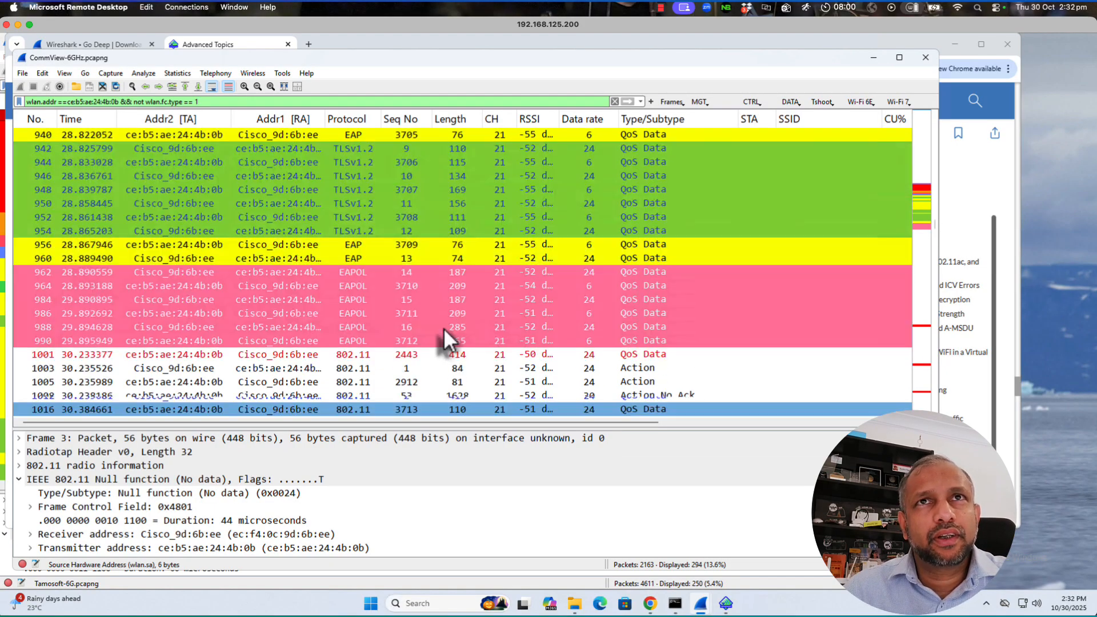
scroll(443, 328, "up", 6)
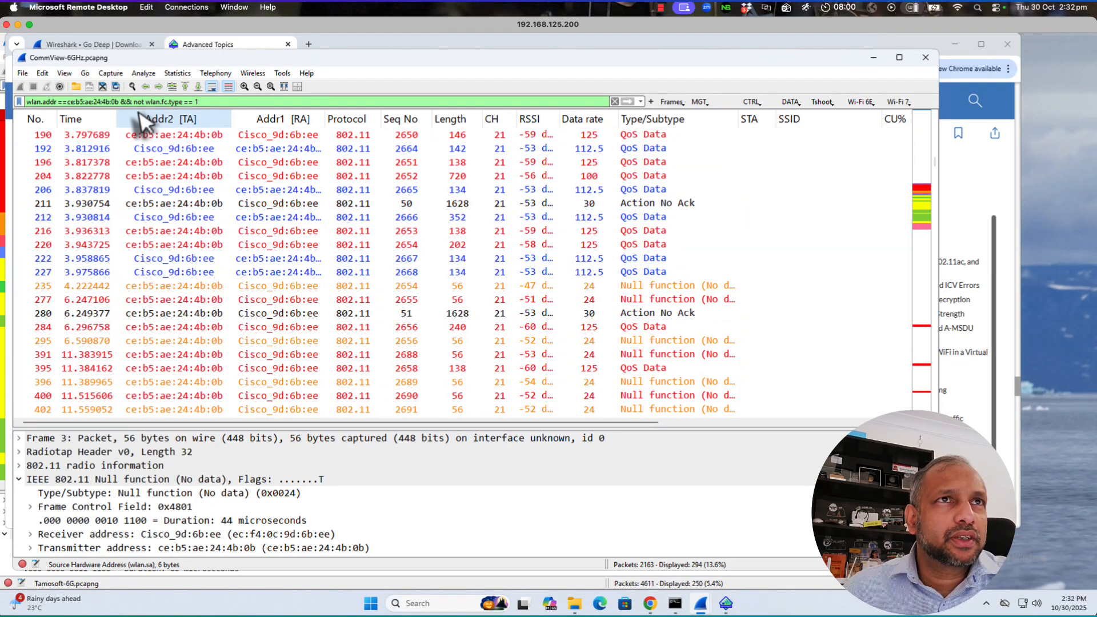
Remove the control-frame exclusion so the filter is only wlan.addr ==ce:b5:ae:24:4b:0b, and review the client's frames through the EAPOL exchange
left_click_drag(119, 103, 212, 103)
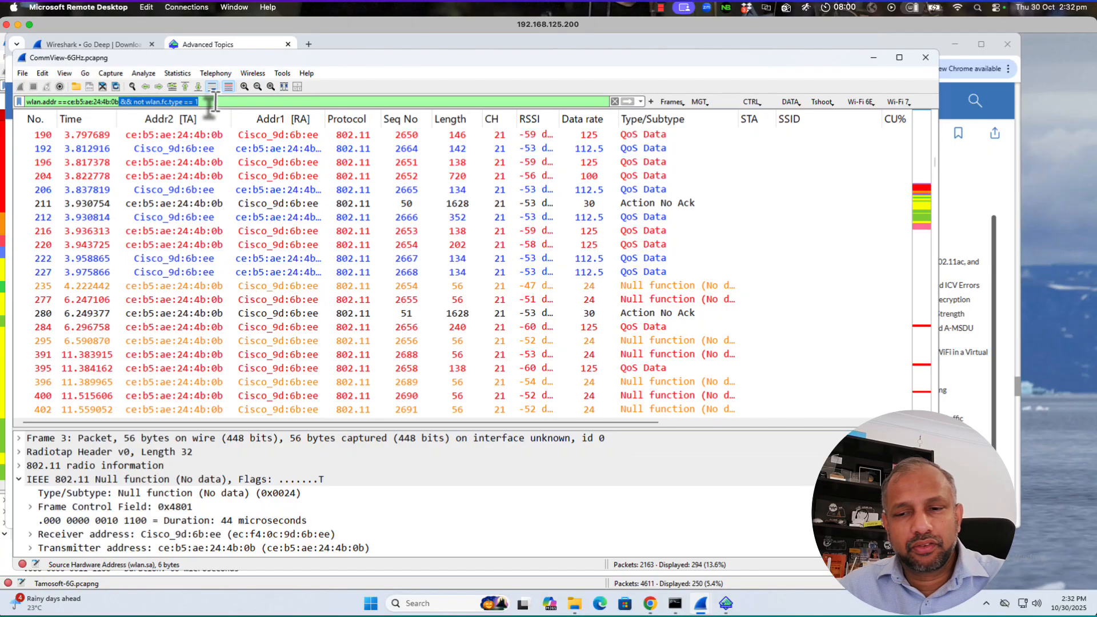
key("BackSpace")
key("Return")
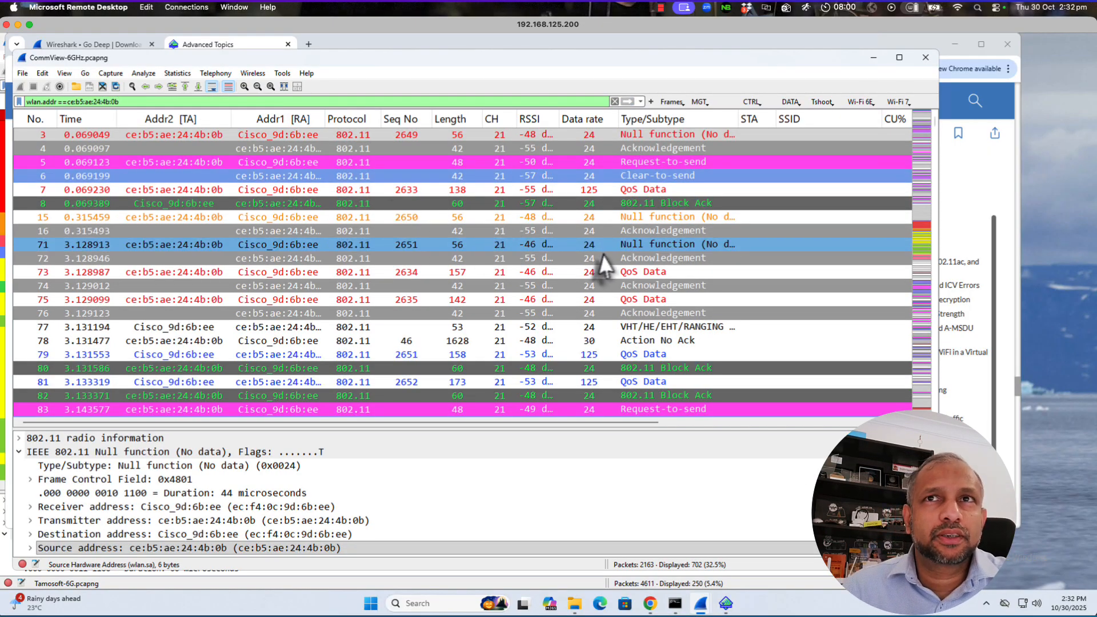
scroll(657, 308, "down", 12)
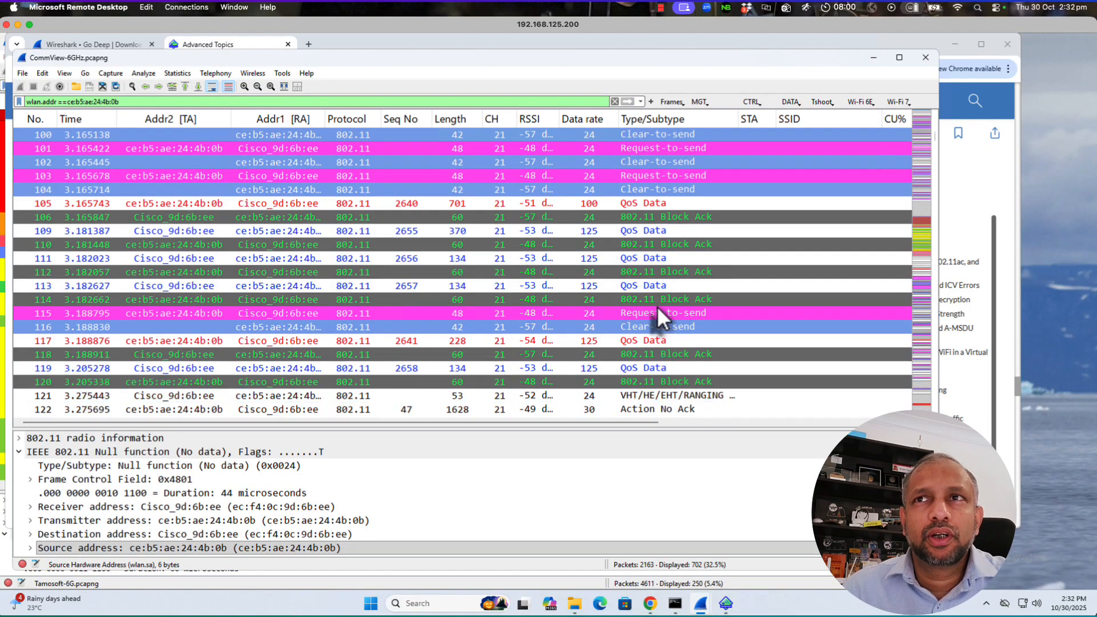
scroll(657, 306, "down", 20)
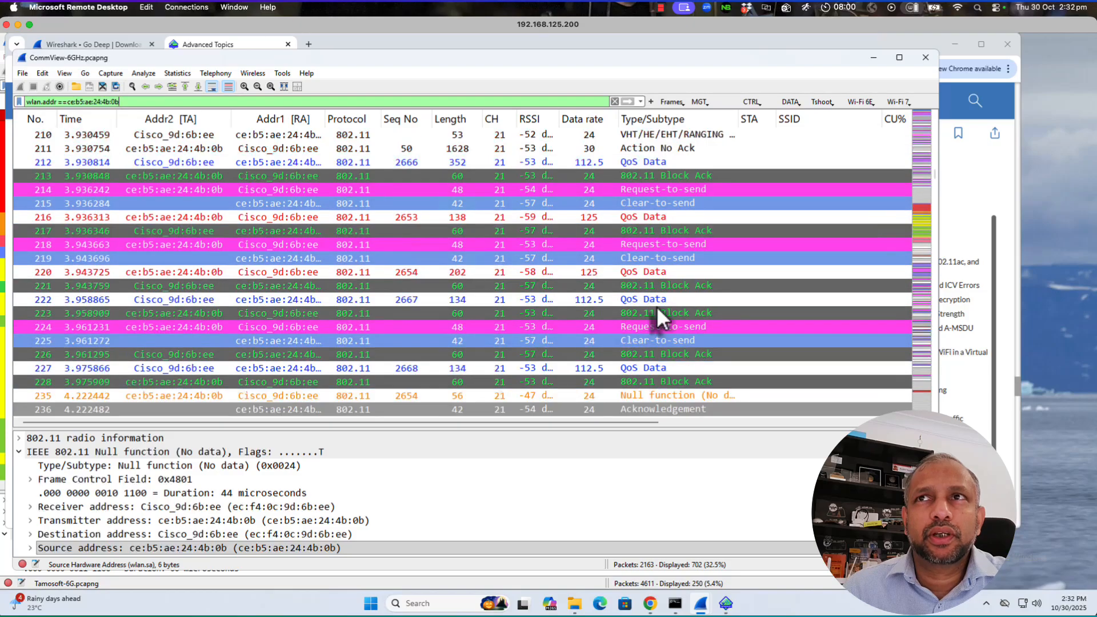
scroll(656, 307, "down", 20)
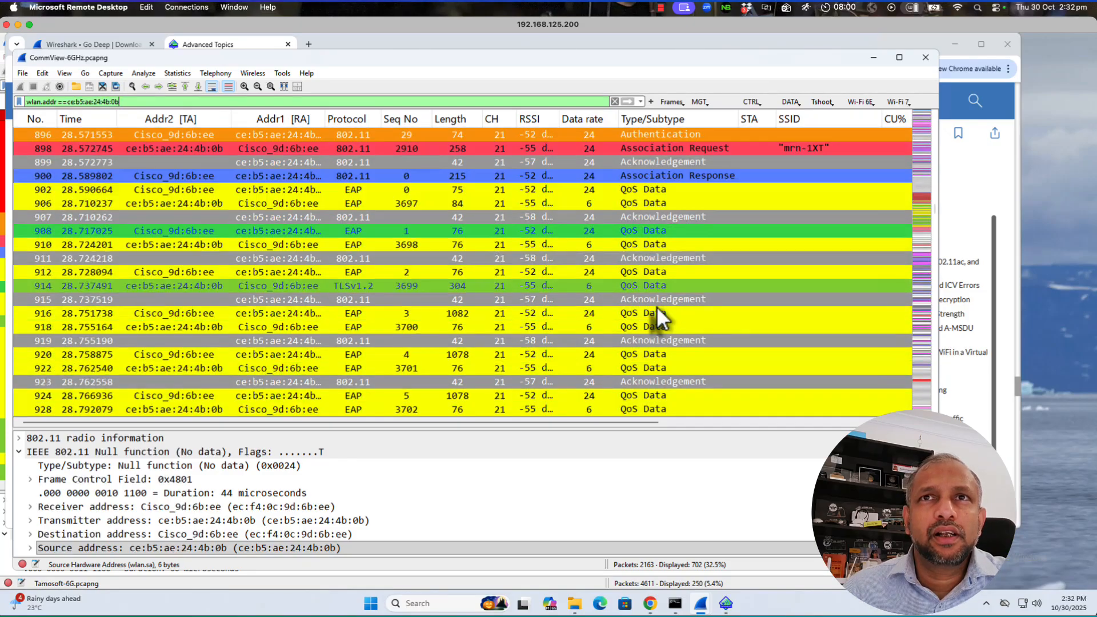
scroll(663, 339, "down", 6)
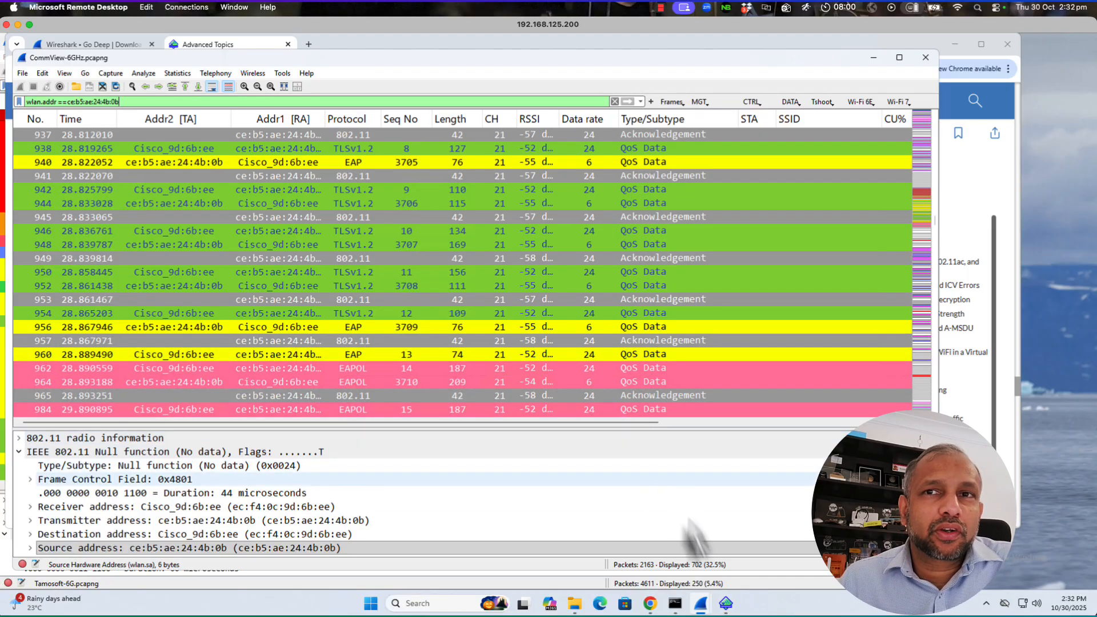
Return to the CommView-6GHz.pcapng window and open the capture options to check the available input interfaces
left_click(701, 606)
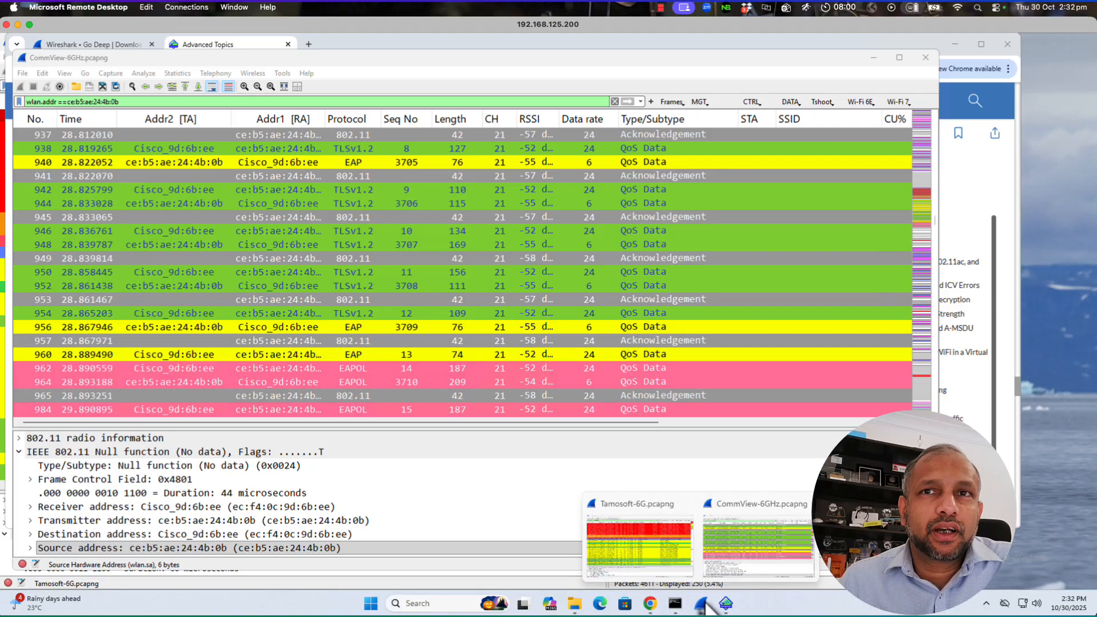
left_click(731, 547)
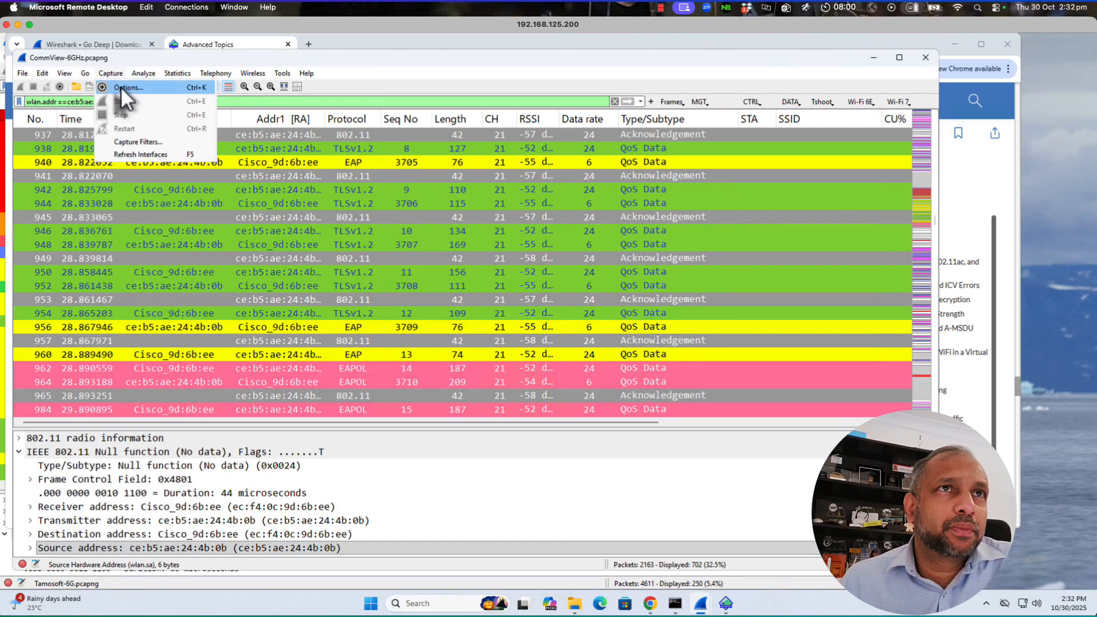
left_click(121, 87)
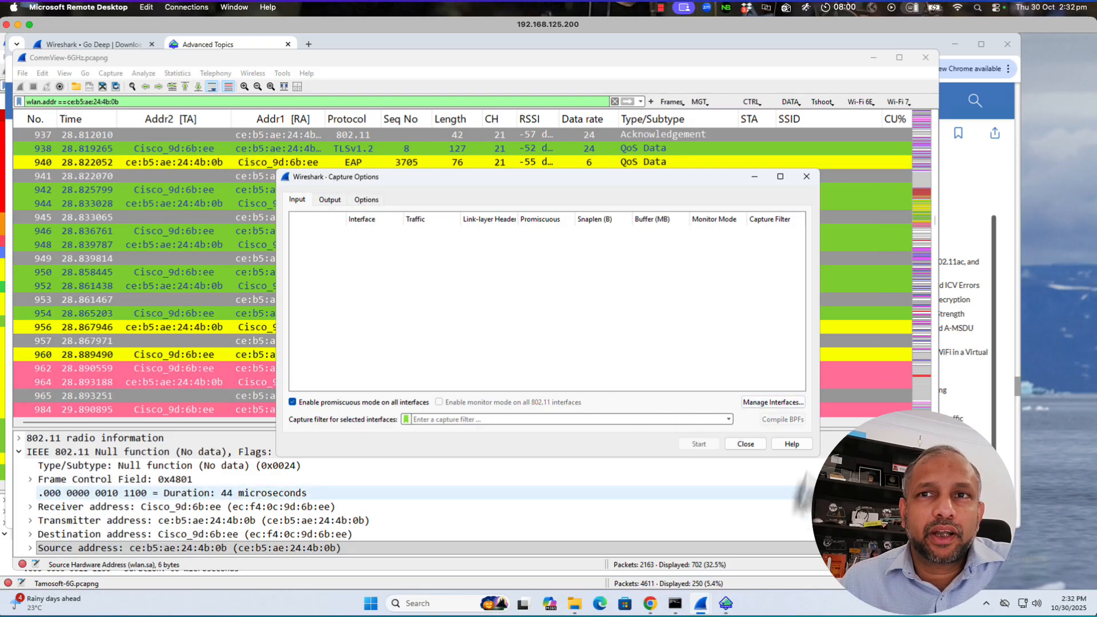
Close CommView for WiFi and all open Wireshark windows
left_click(732, 612)
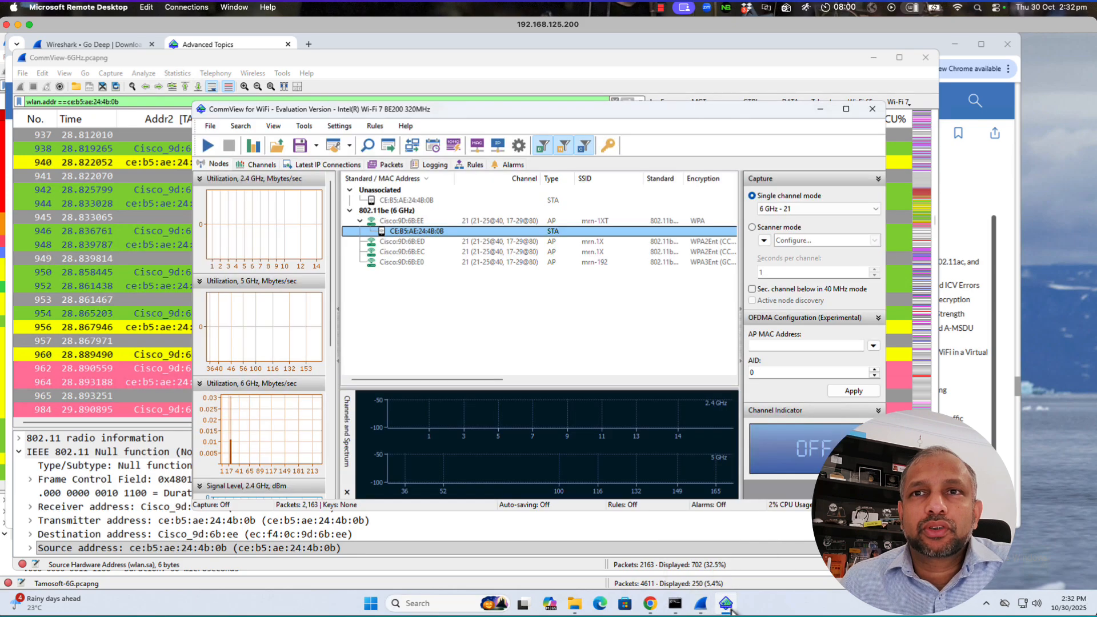
left_click(872, 108)
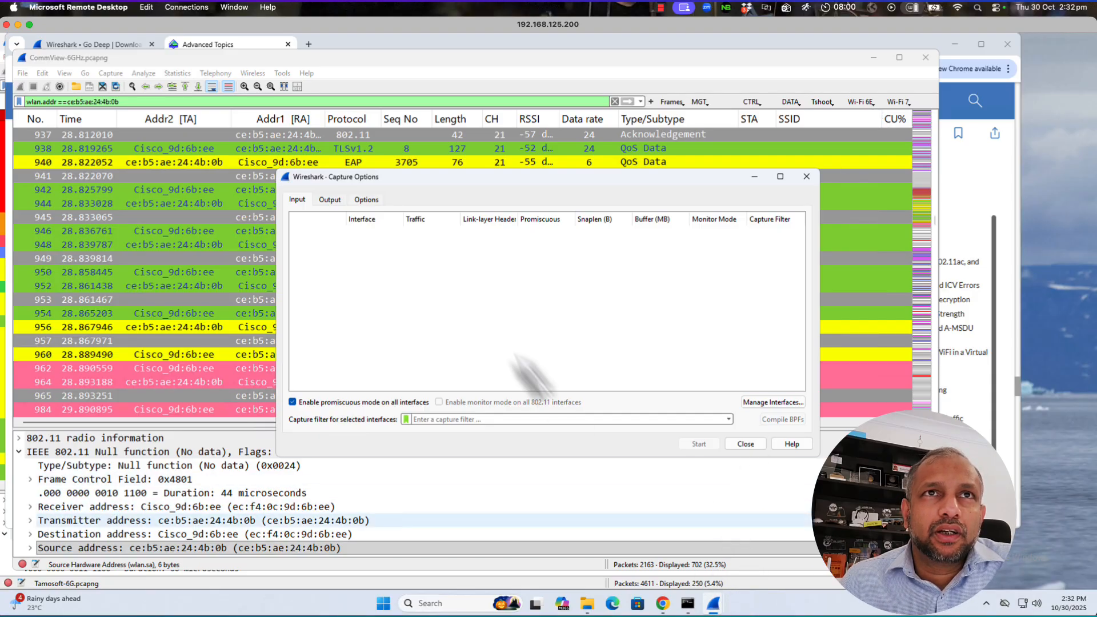
right_click(717, 608)
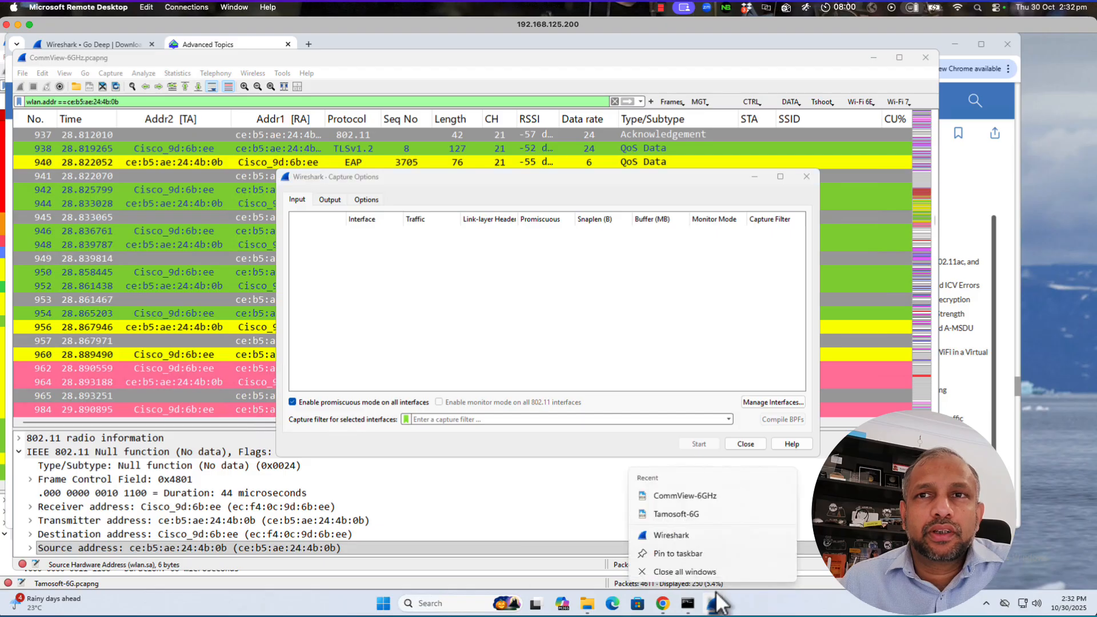
left_click(703, 574)
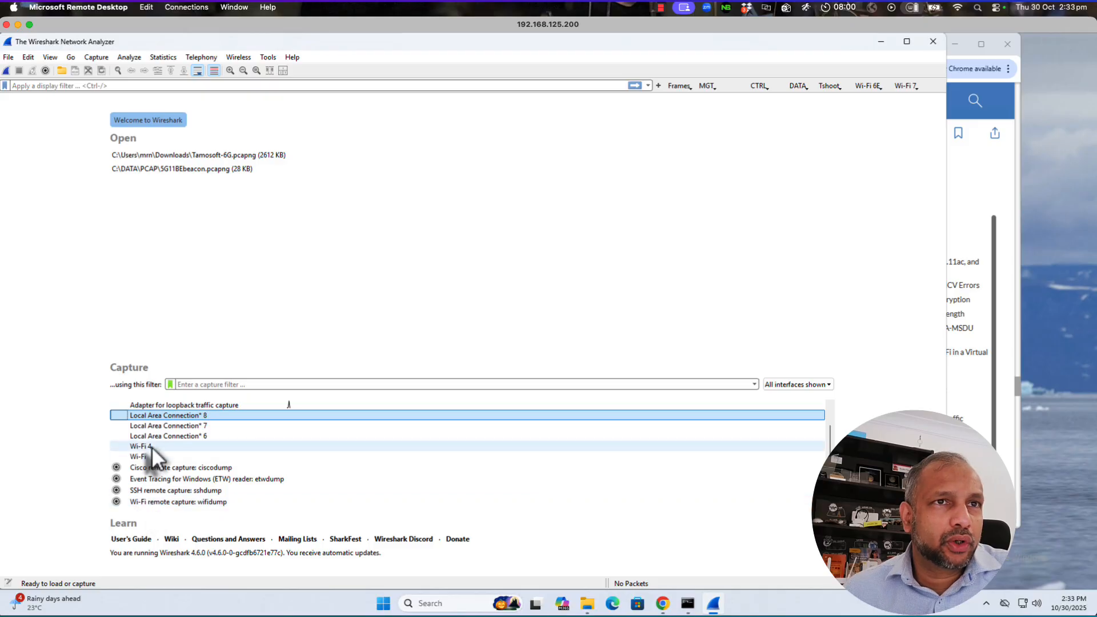
Open the capture options from the Wireshark start page and examine the interfaces with their link-layer header and monitor mode settings
scroll(168, 454, "up", 1)
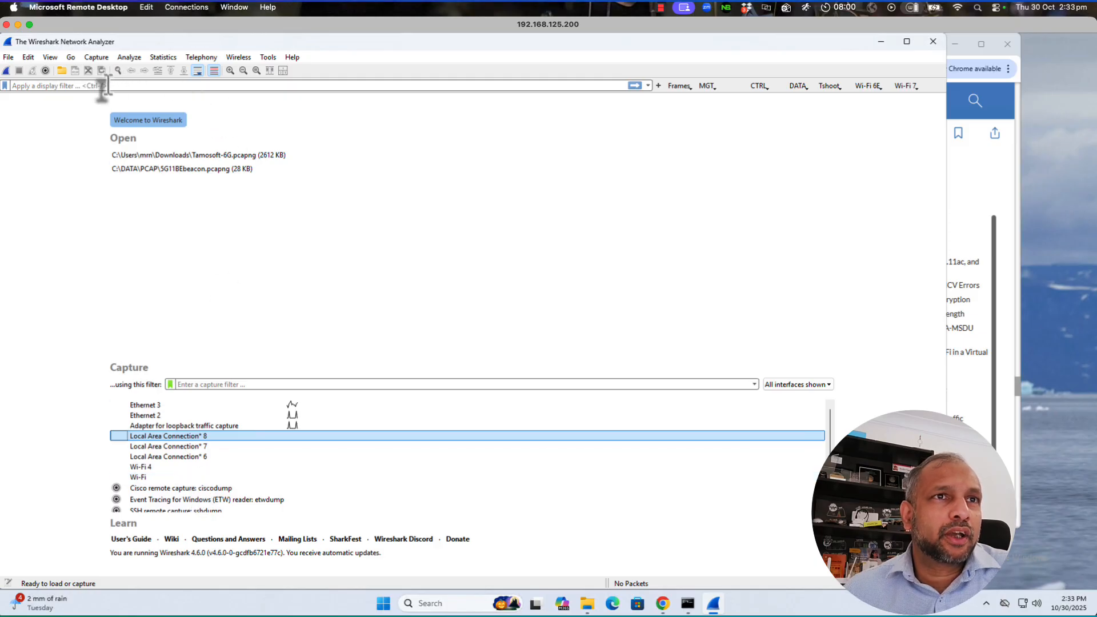
left_click(45, 70)
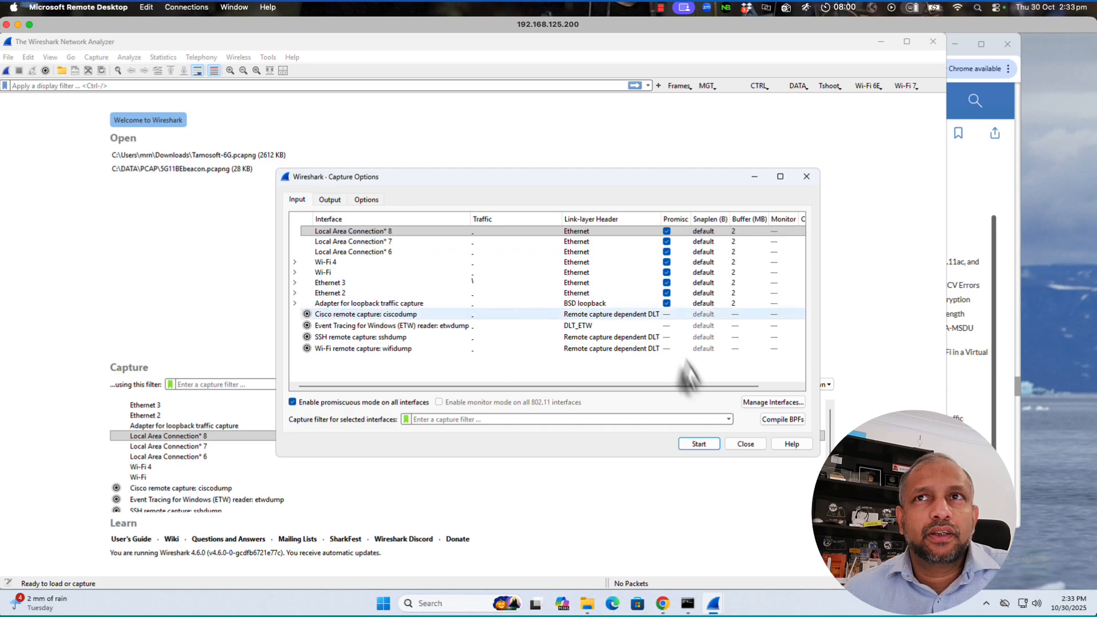
left_click_drag(693, 387, 722, 387)
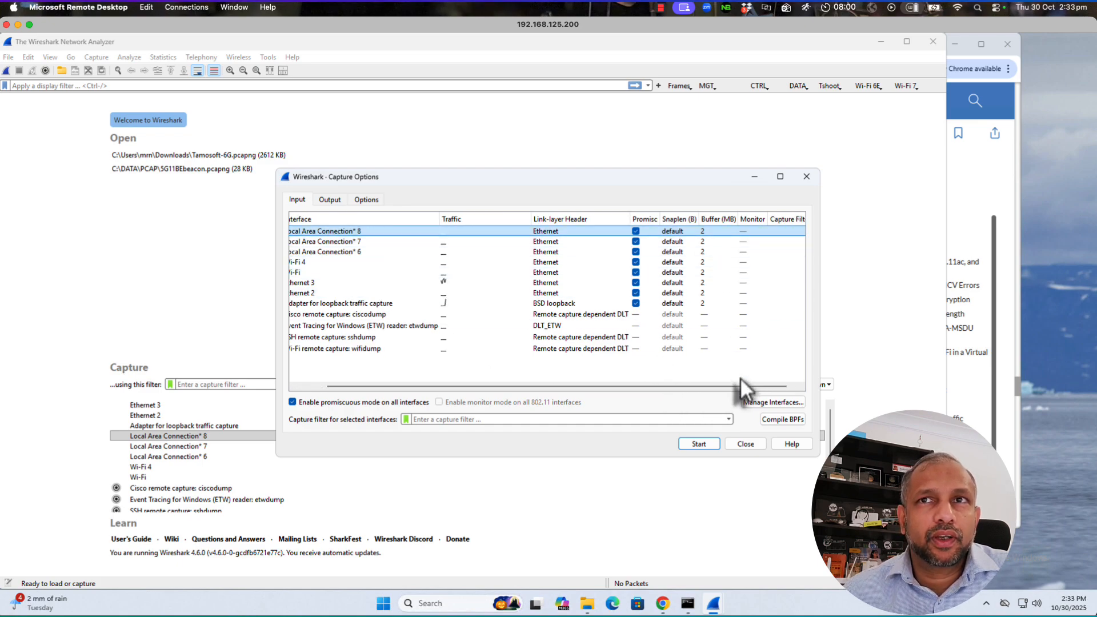
left_click_drag(739, 385, 710, 386)
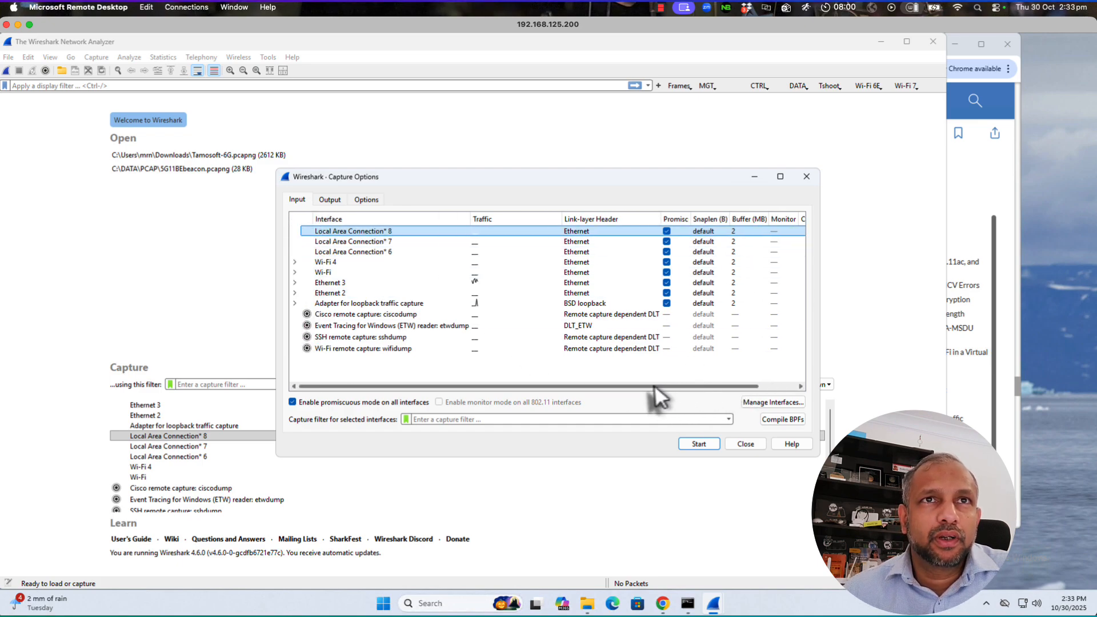
Open the interface options for Wi-Fi remote capture: wifidump and select the remote SSH server address
left_click(333, 264)
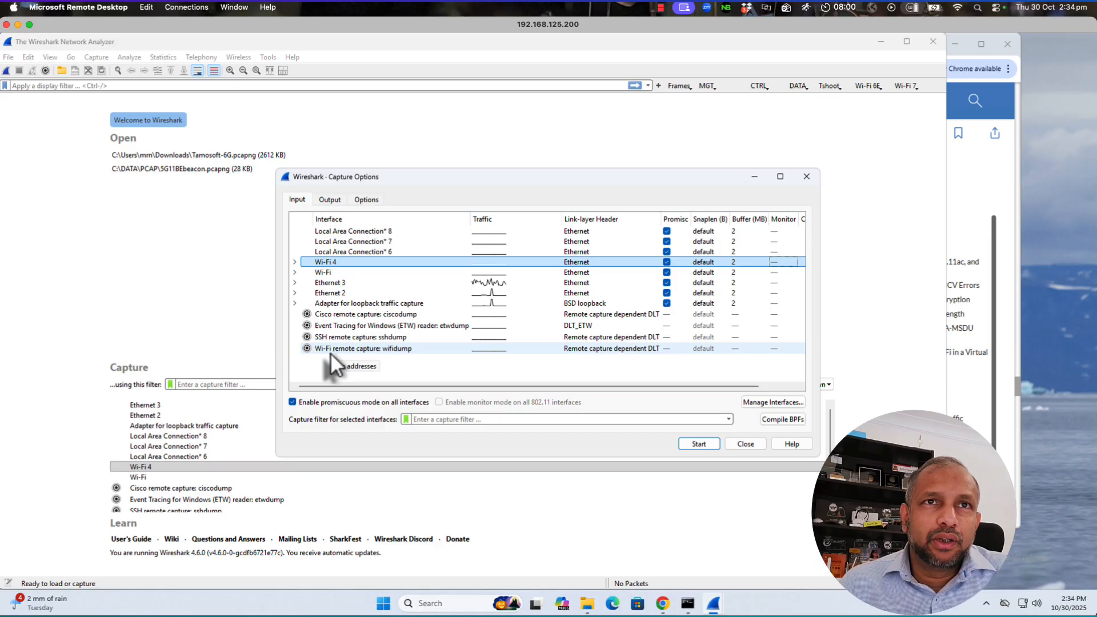
left_click(307, 349)
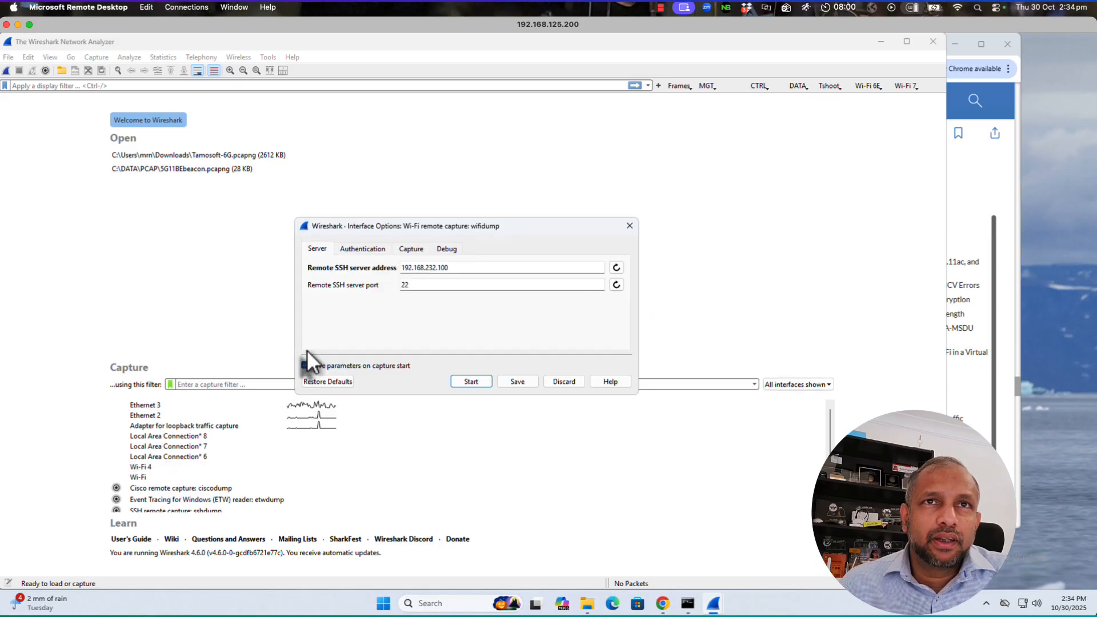
left_click_drag(448, 268, 400, 269)
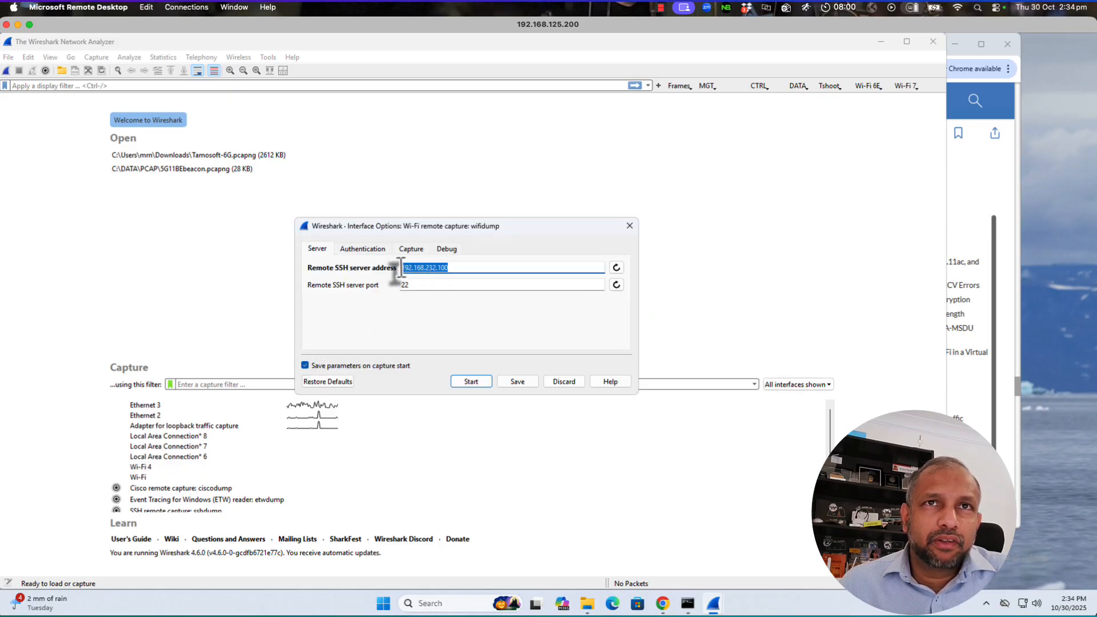